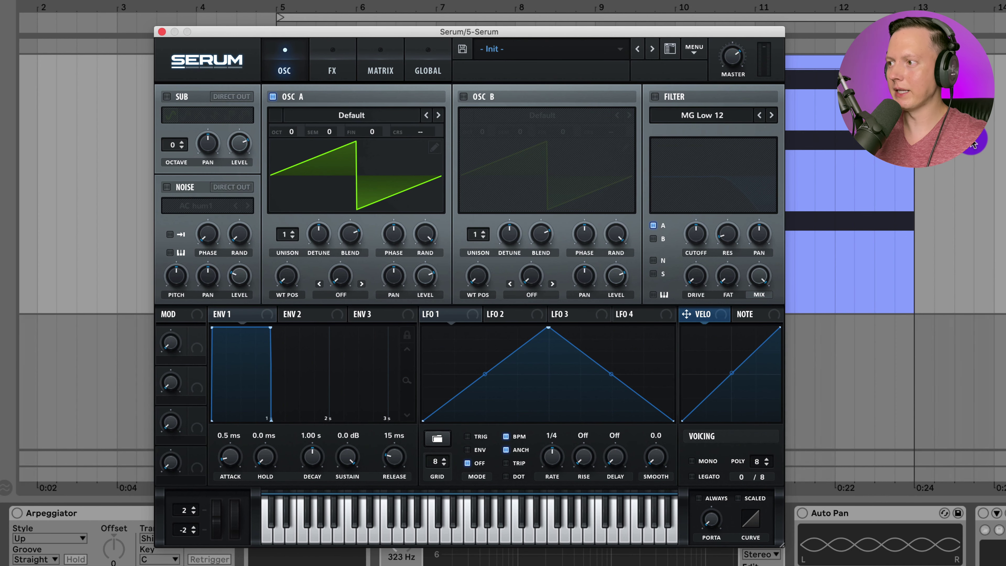
- Set oscillator A's unison to 7 voices and lower its detune slightly
key("space")
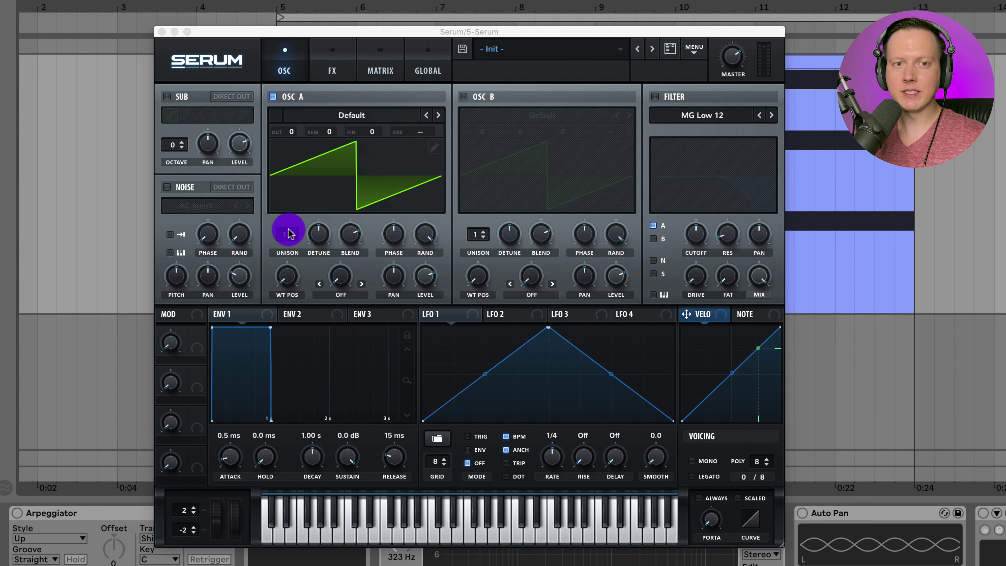
left_click_drag(289, 235, 299, 197)
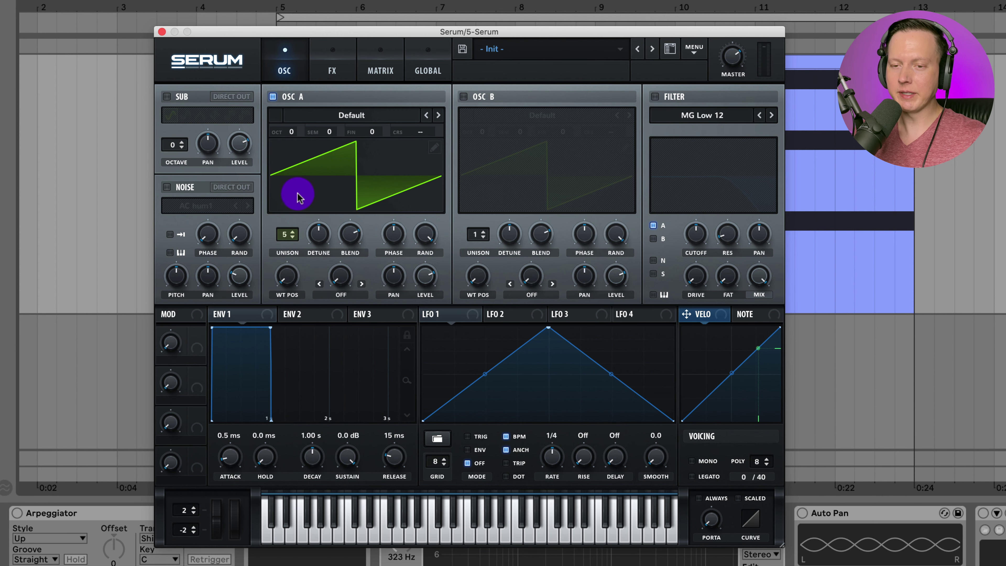
left_click_drag(285, 234, 321, 242)
left_click(343, 241)
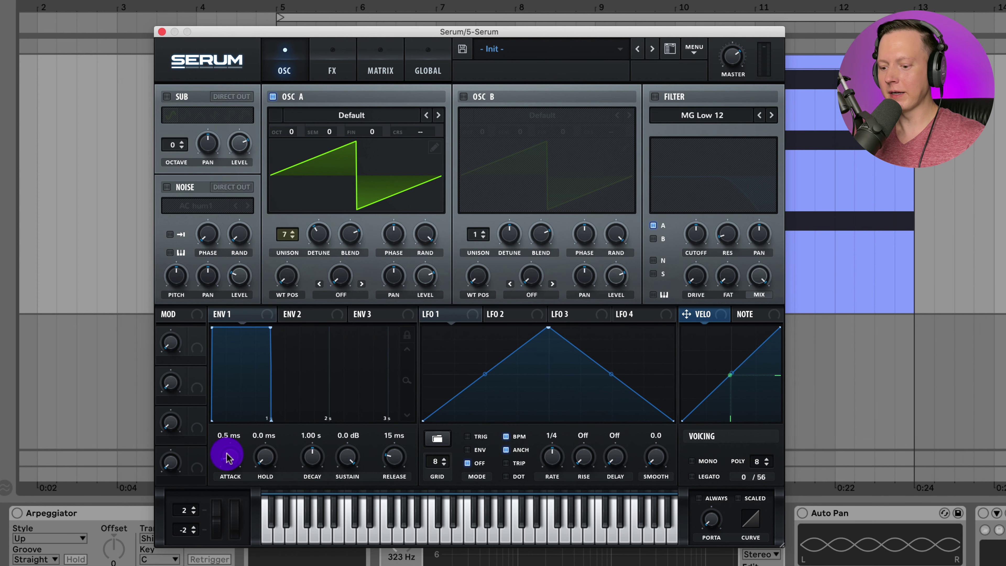
- Set Envelope 1's attack to 70 ms and its release to 679 ms
left_click_drag(231, 455, 236, 440)
left_click_drag(391, 461, 393, 434)
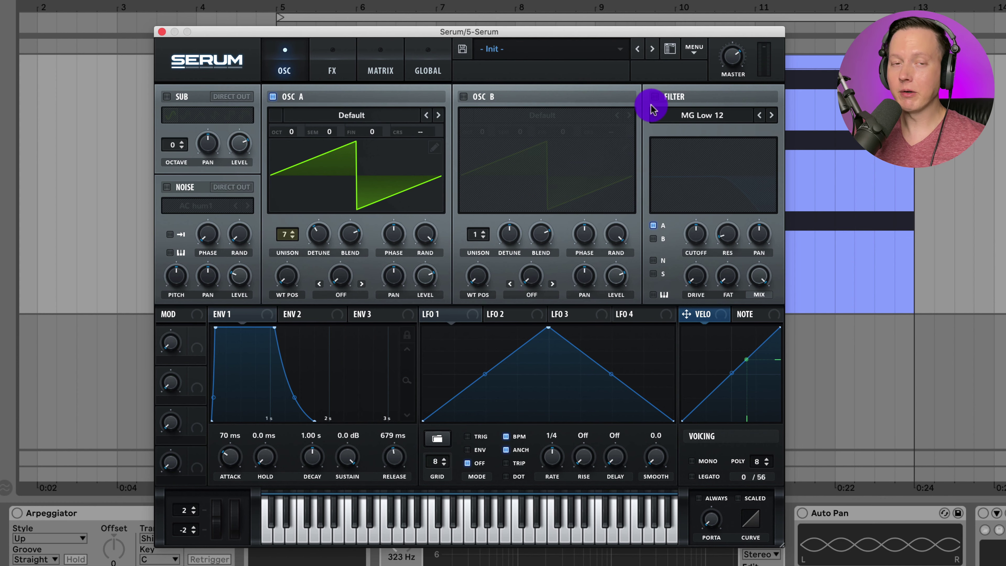
- Enable the filter on oscillator A and switch its type to MG Low 18
left_click(655, 97)
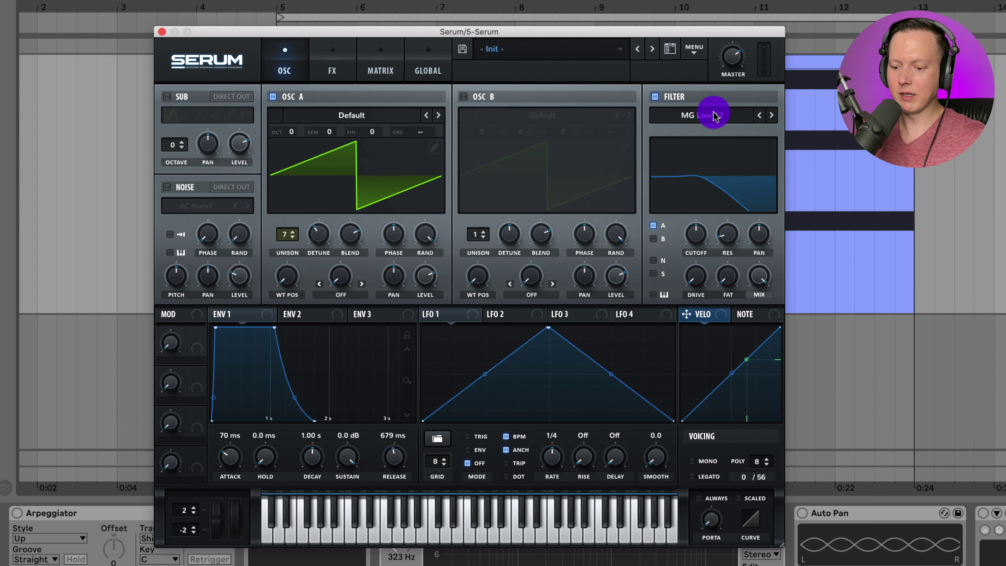
left_click_drag(690, 234, 689, 243)
left_click(769, 115)
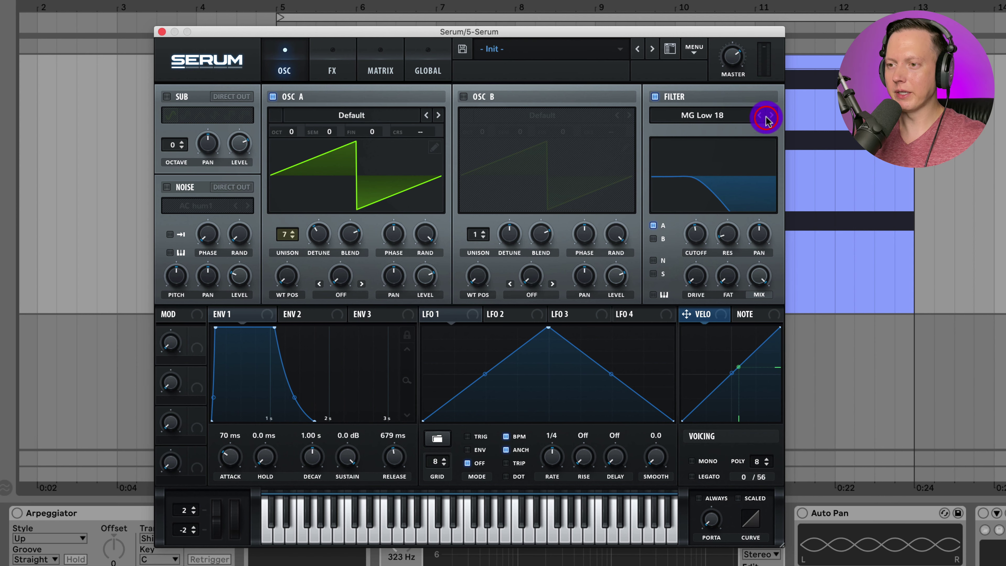
left_click(696, 232)
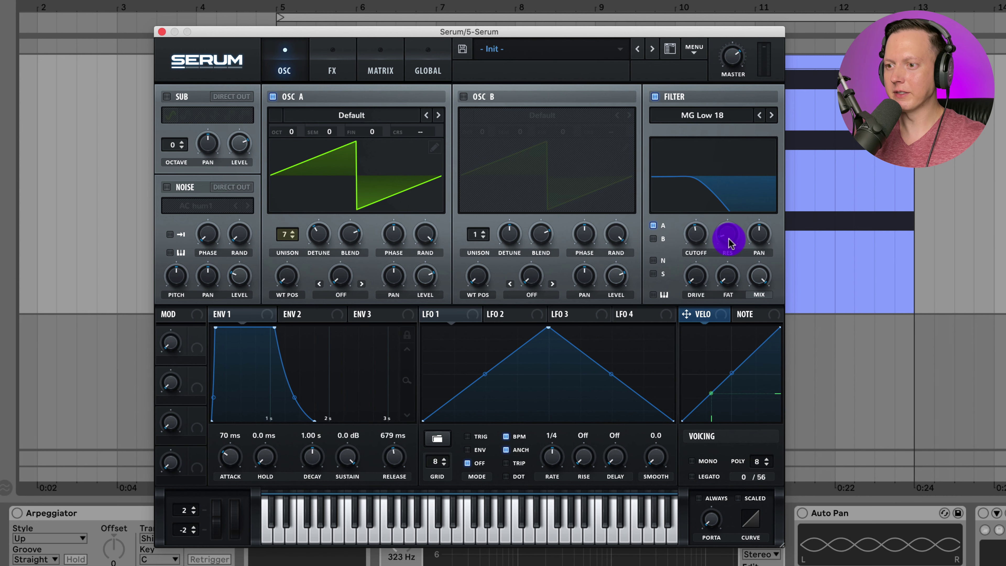
- Slightly raise the filter's resonance, drive and fat, and lower its cutoff a little
mouse_move(730, 242)
left_mouse_down()
mouse_move(731, 208)
mouse_move(731, 218)
left_mouse_up()
left_click_drag(697, 286, 728, 258)
left_click(728, 282)
left_click_drag(691, 232, 695, 233)
left_click_drag(697, 278, 700, 280)
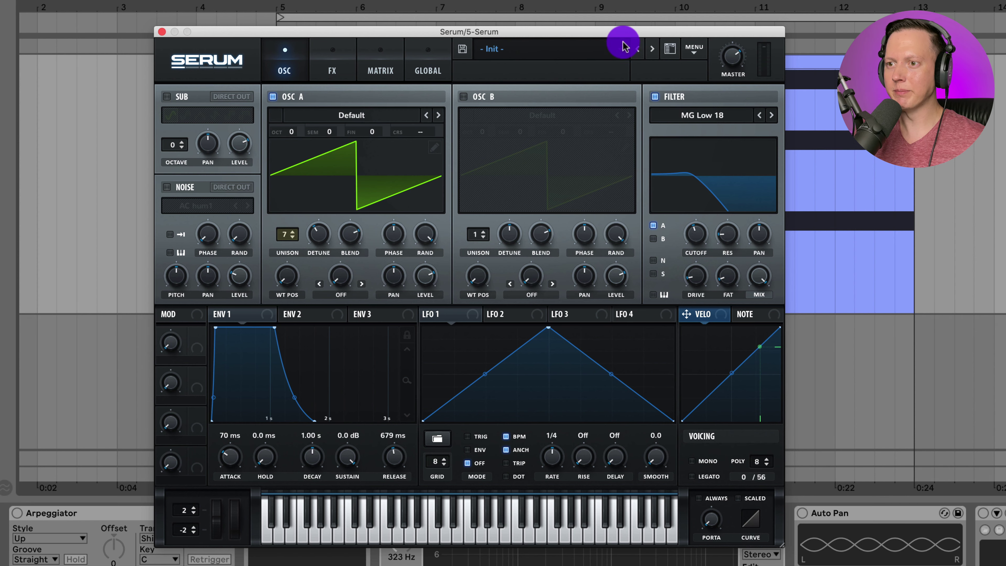
- While the chords play, nudge the filter cutoff up and set Envelope 1's attack to 53 ms
key("space")
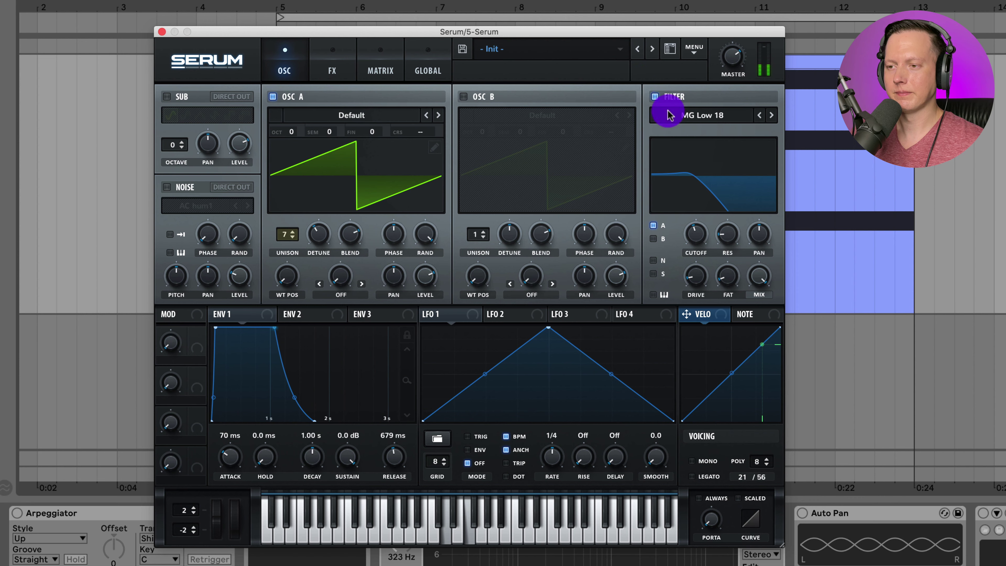
left_click_drag(699, 234, 698, 234)
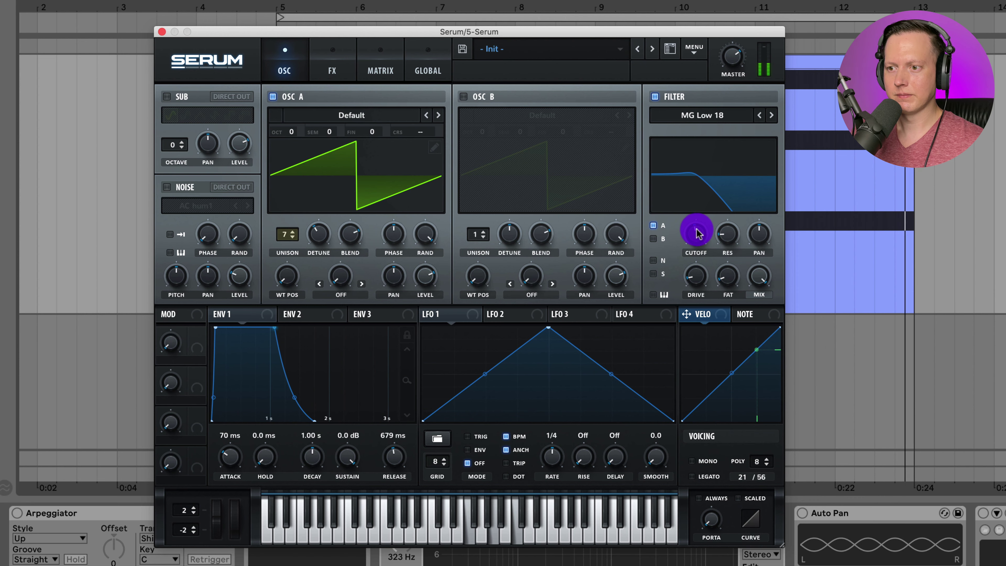
mouse_move(230, 460)
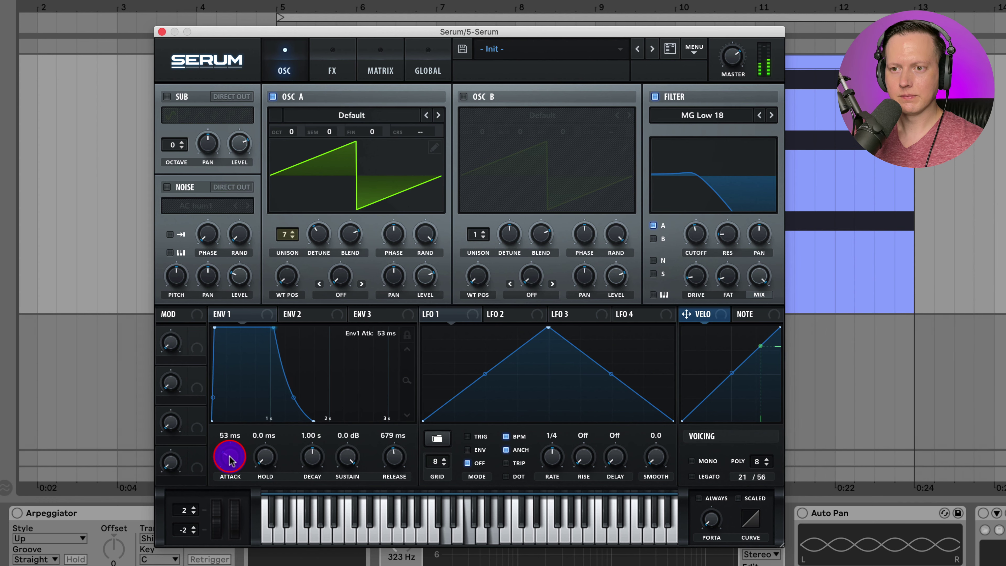
left_click_drag(231, 461, 231, 460)
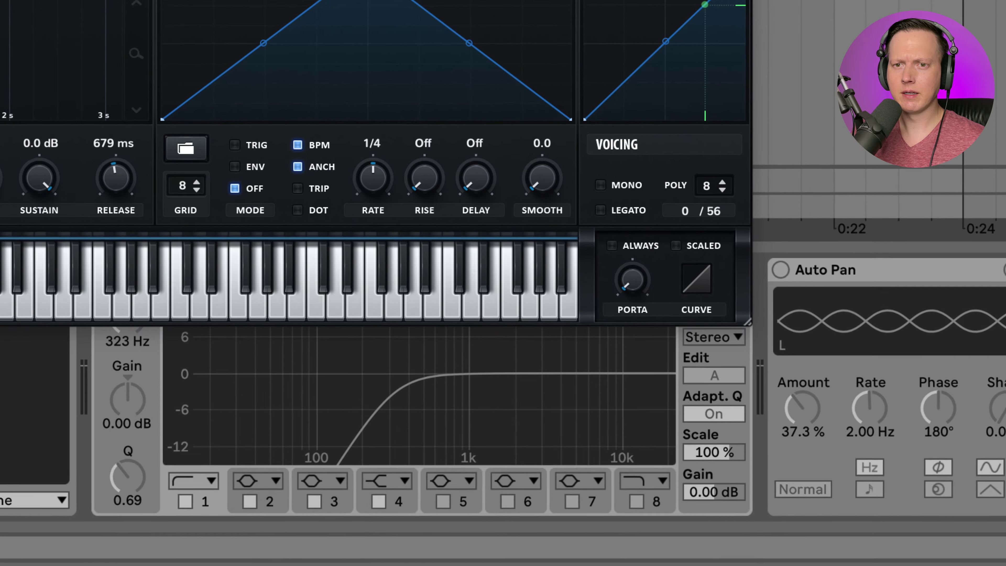
- Close the synth window and turn on the EQ Eight and ValhallaVintageVerb devices on the Serum track
left_click(29, 85)
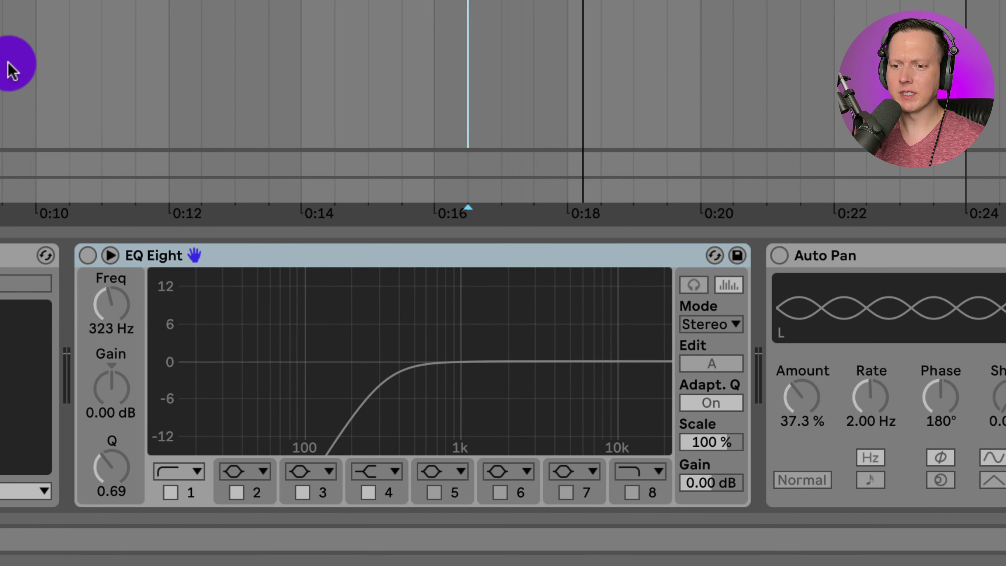
left_click(103, 270)
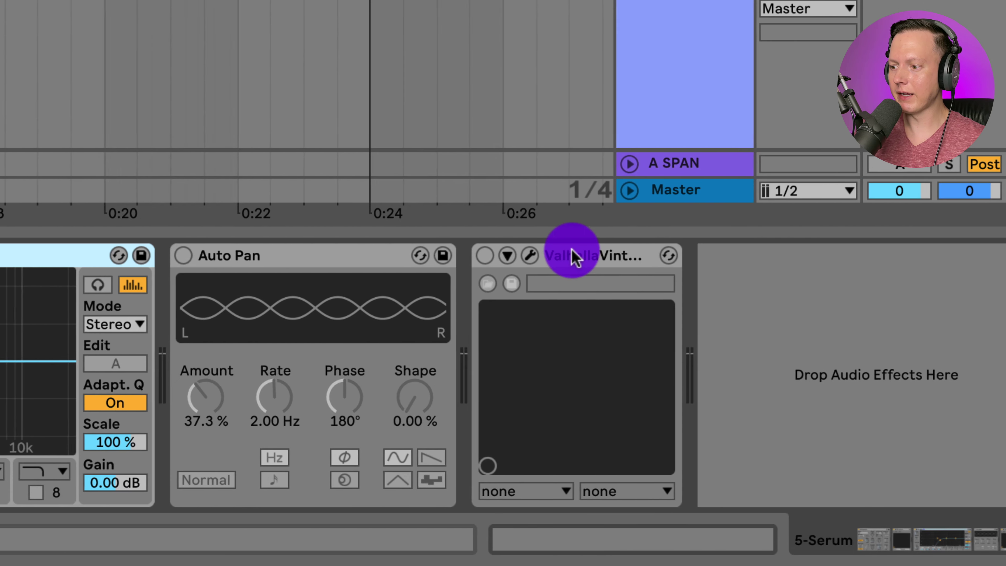
left_click(572, 257)
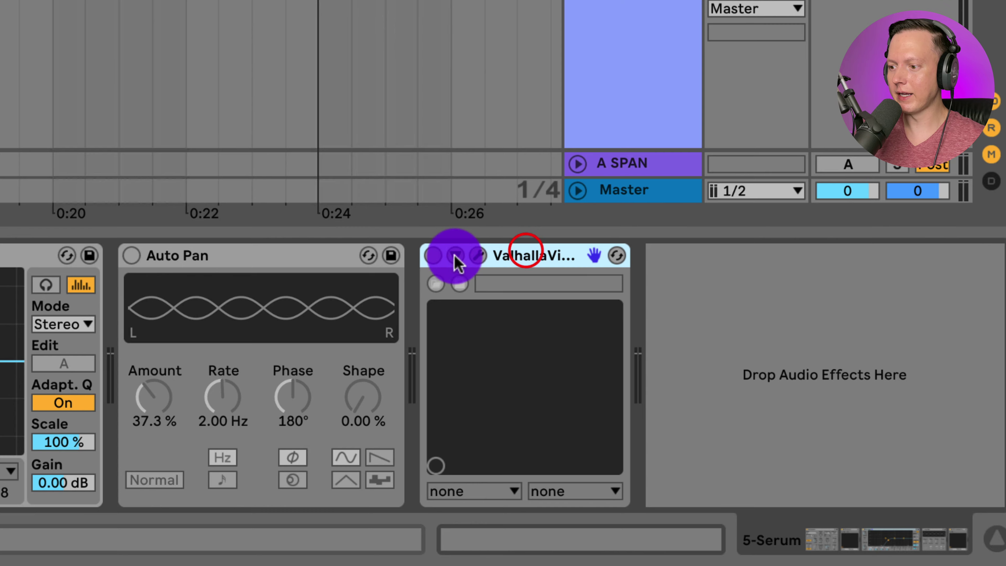
left_click(433, 256)
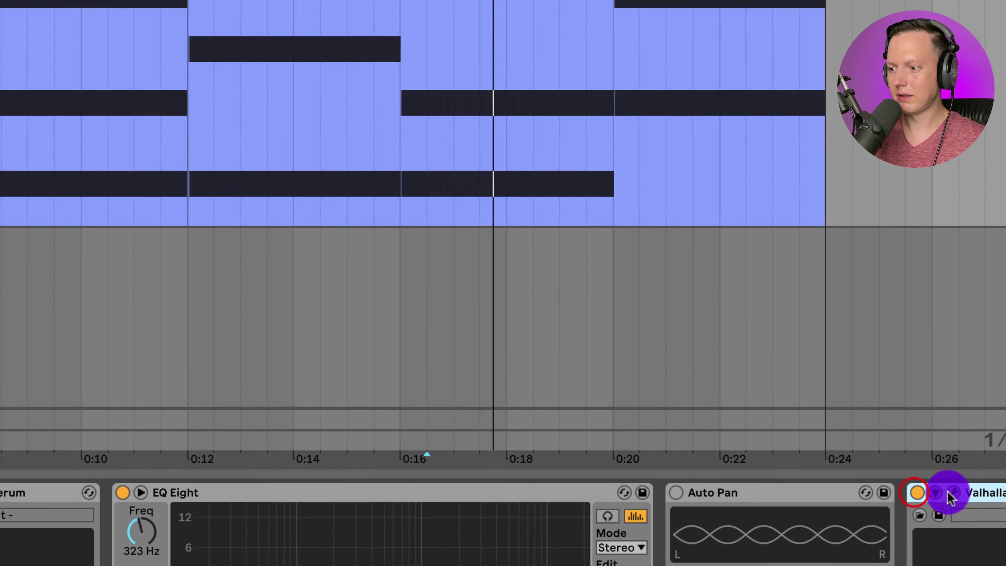
- In ValhallaVintageVerb, set the low cut to 340 Hz, the decay to 1.99 s and the mix to 38.7 %
left_click(478, 256)
left_click_drag(803, 171, 269, 90)
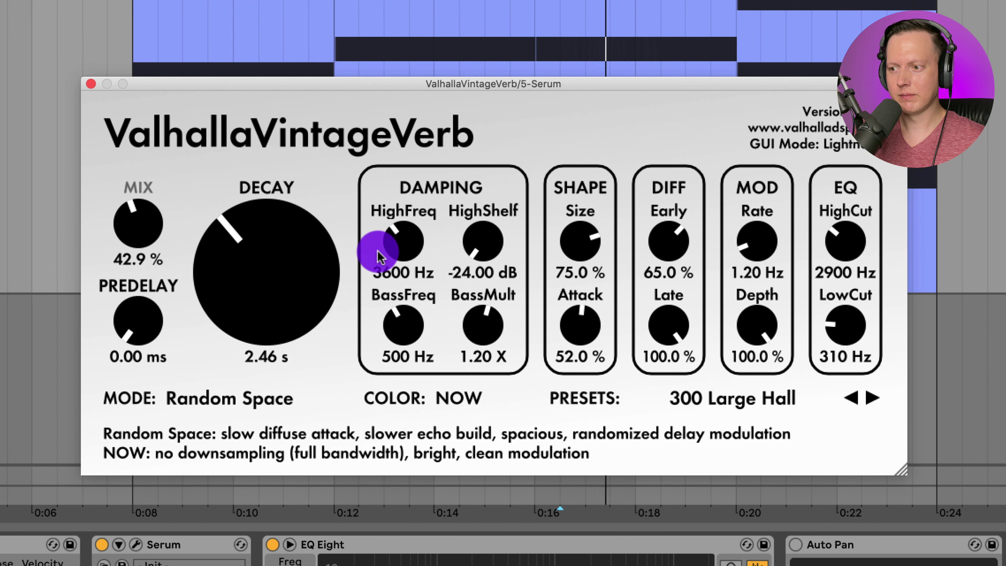
left_click_drag(849, 337, 852, 335)
left_click_drag(302, 262, 258, 265)
left_click_drag(135, 225, 137, 220)
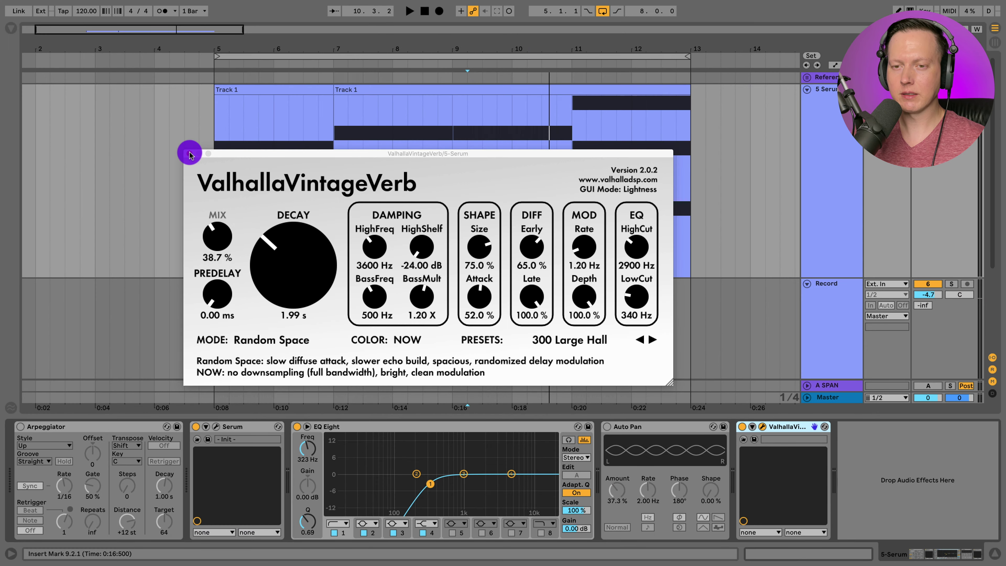
left_click(90, 84)
- Play the chord clip from its start at bar 5 and reopen the Serum window
left_click(216, 181)
key("space")
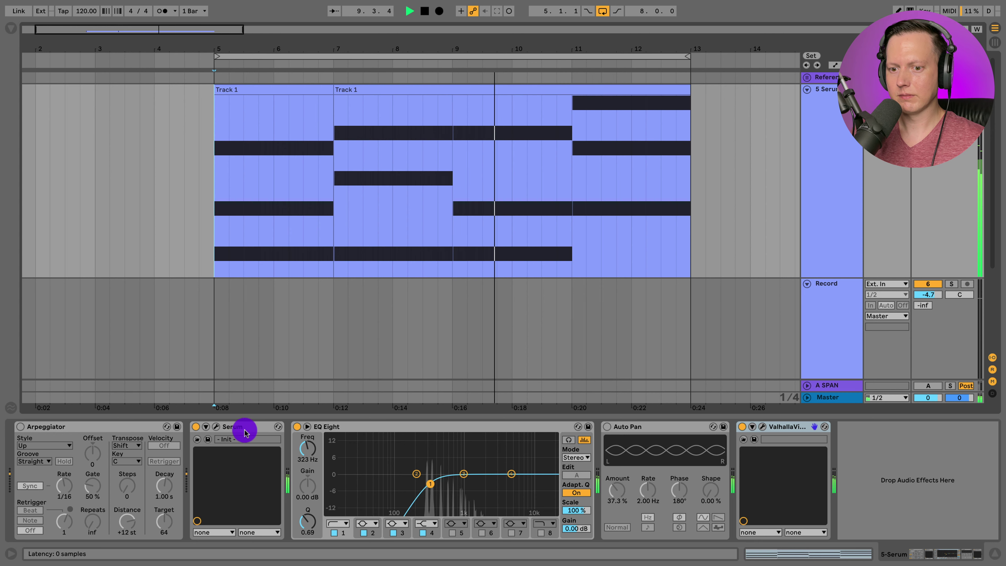
left_click(217, 427)
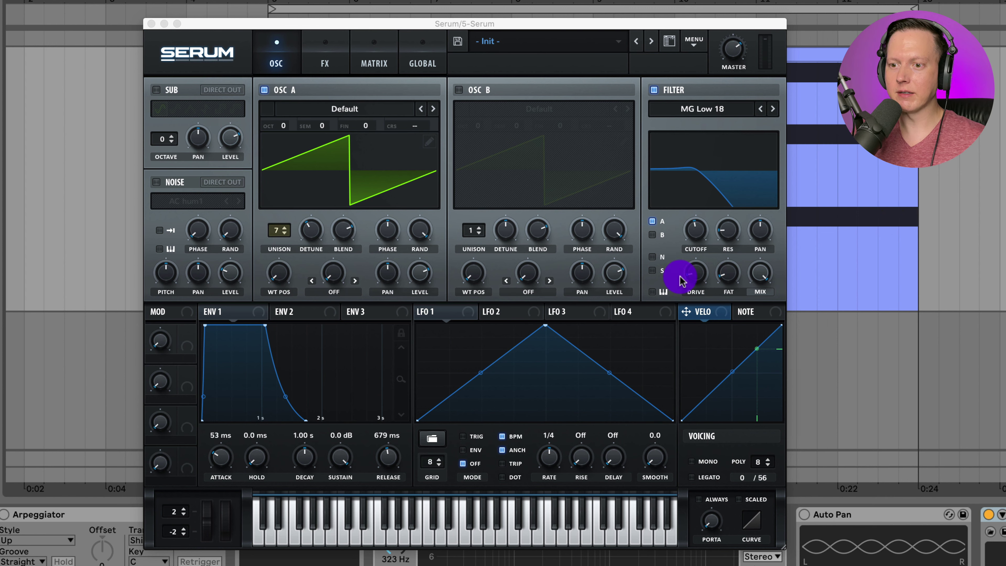
- Assign LFO 1 to oscillator A's fine tuning and adjust the modulation depth
left_click_drag(466, 311, 363, 126)
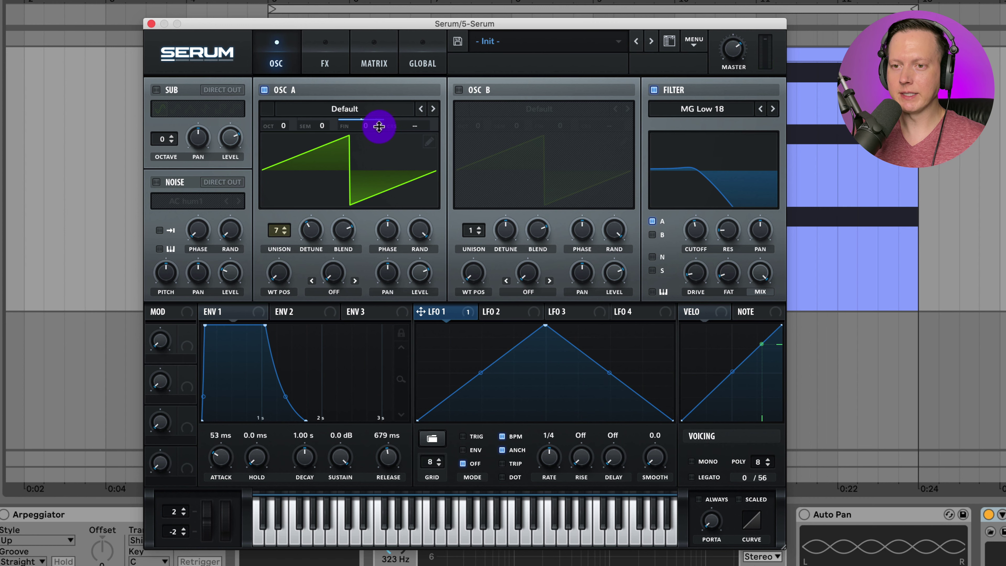
left_click_drag(378, 126, 379, 151)
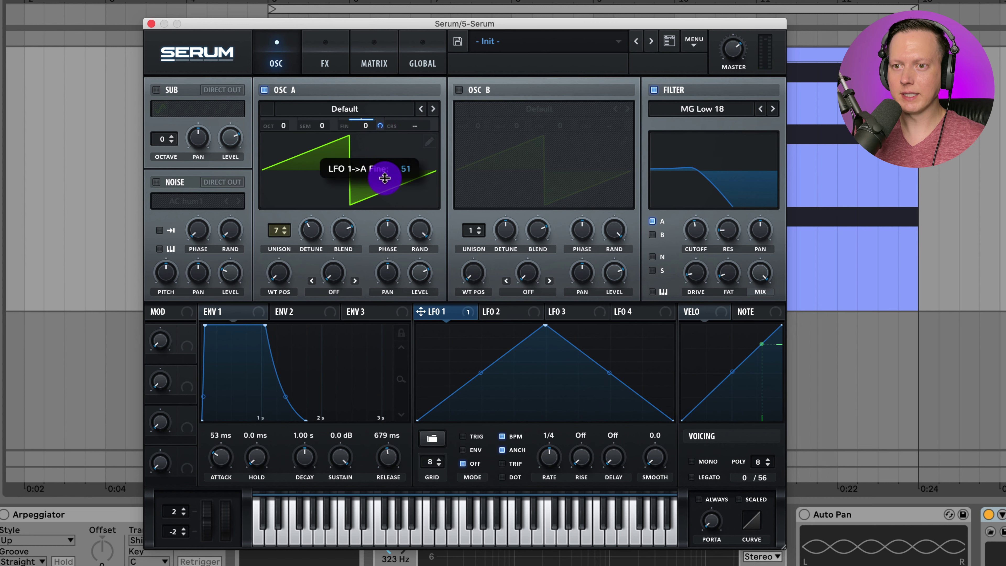
left_click_drag(386, 195, 389, 204)
left_click_drag(380, 127, 386, 146)
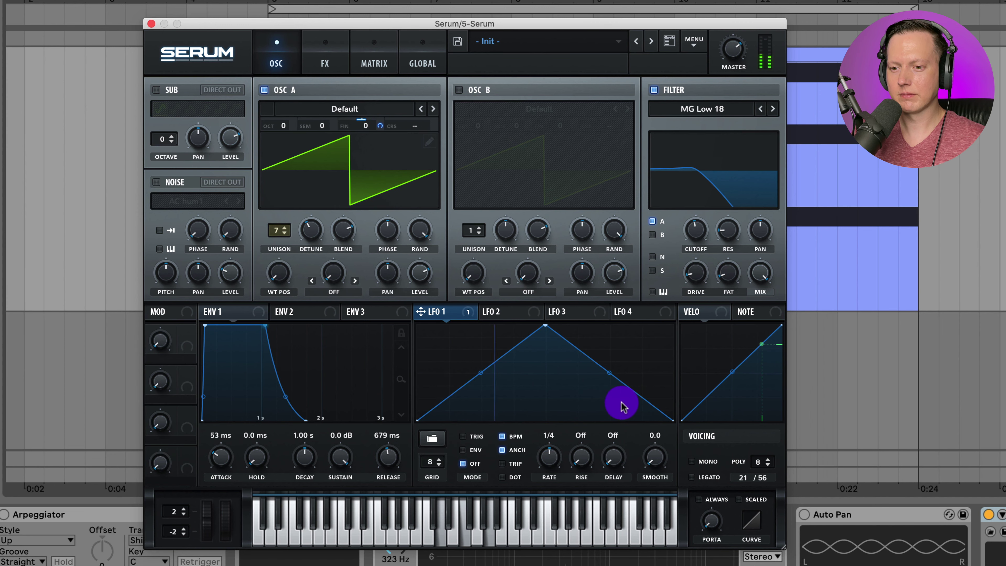
- Load the basic sine shape into LFO 1 and flatten its peak and trough toward the centre
left_click(436, 441)
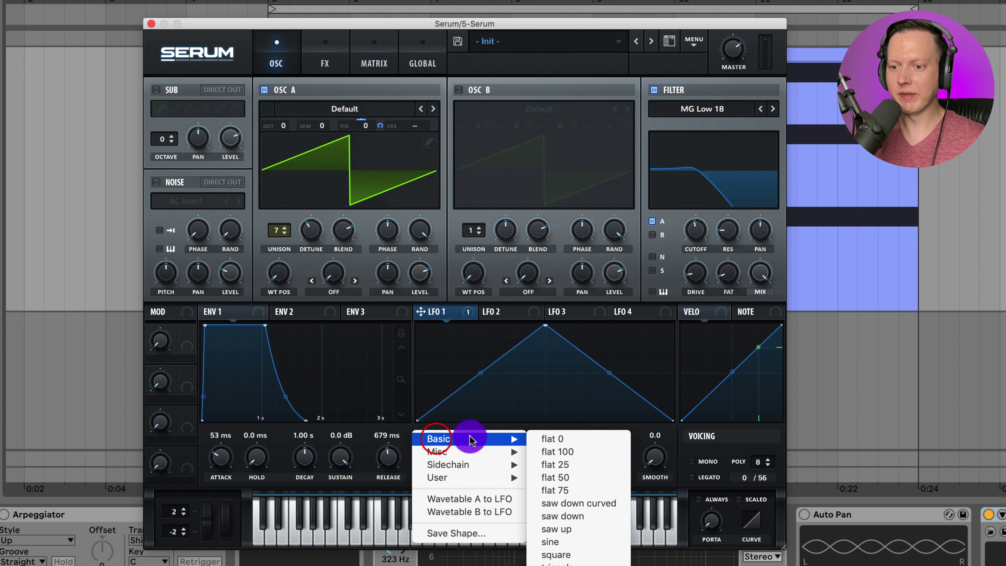
mouse_move(489, 446)
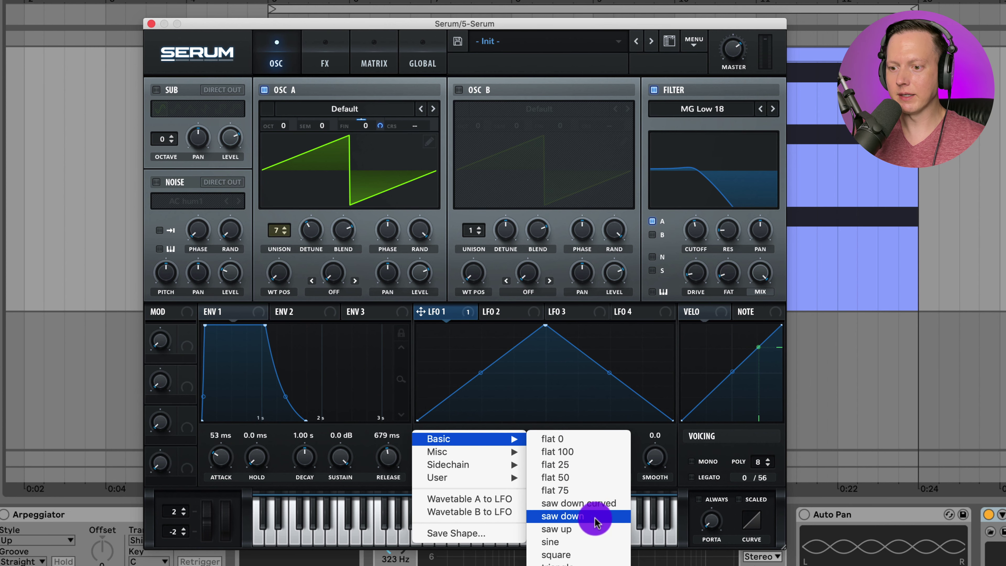
left_click(594, 542)
left_click_drag(479, 328, 482, 357)
left_click_drag(610, 420, 610, 392)
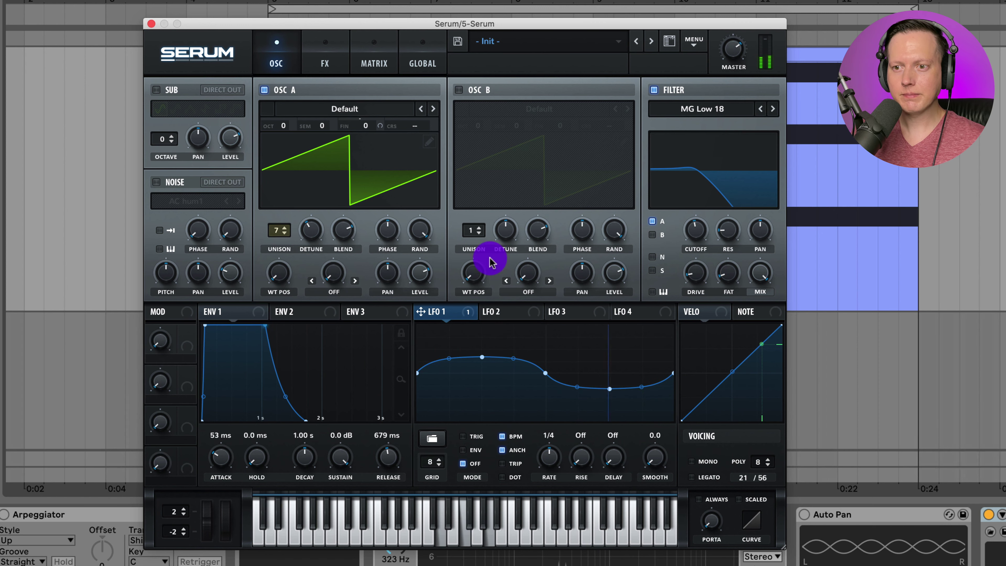
- Set LFO 1's modulation amount on oscillator A's fine tuning to 28
left_click(468, 313)
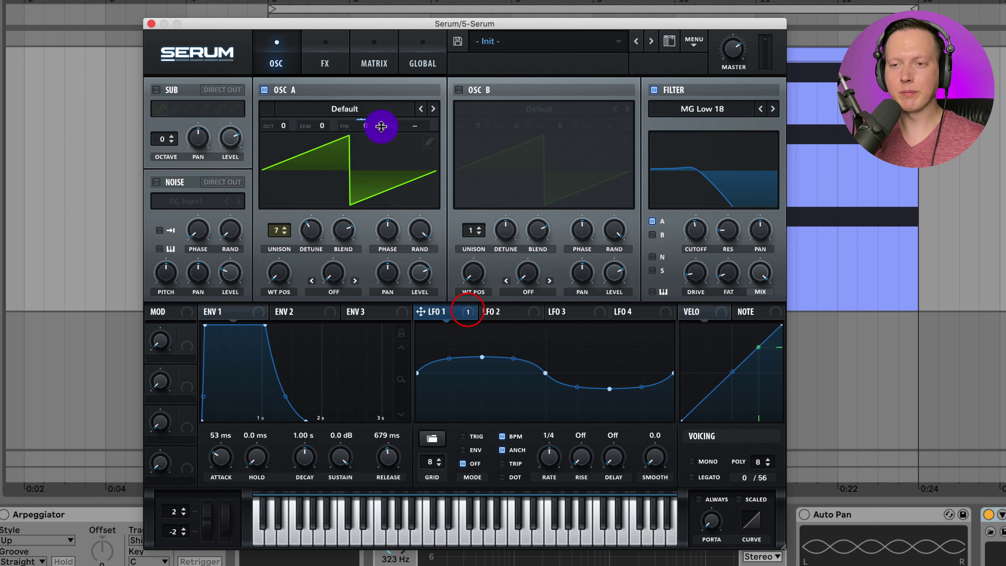
left_click_drag(381, 126, 381, 127)
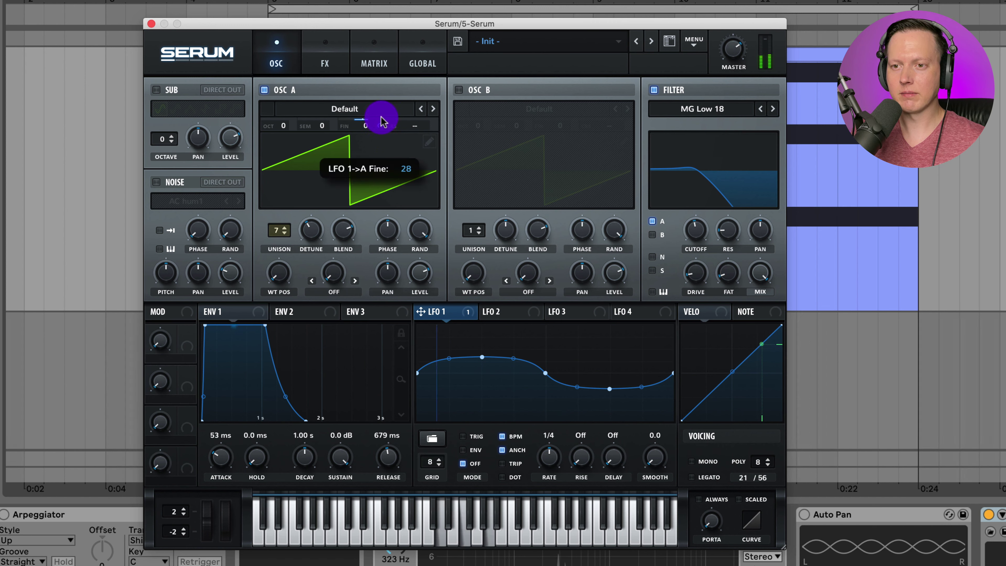
- Assign LFO 2 to oscillator A's pan and adjust the modulation depth
left_click(516, 313)
left_click_drag(534, 316, 388, 277)
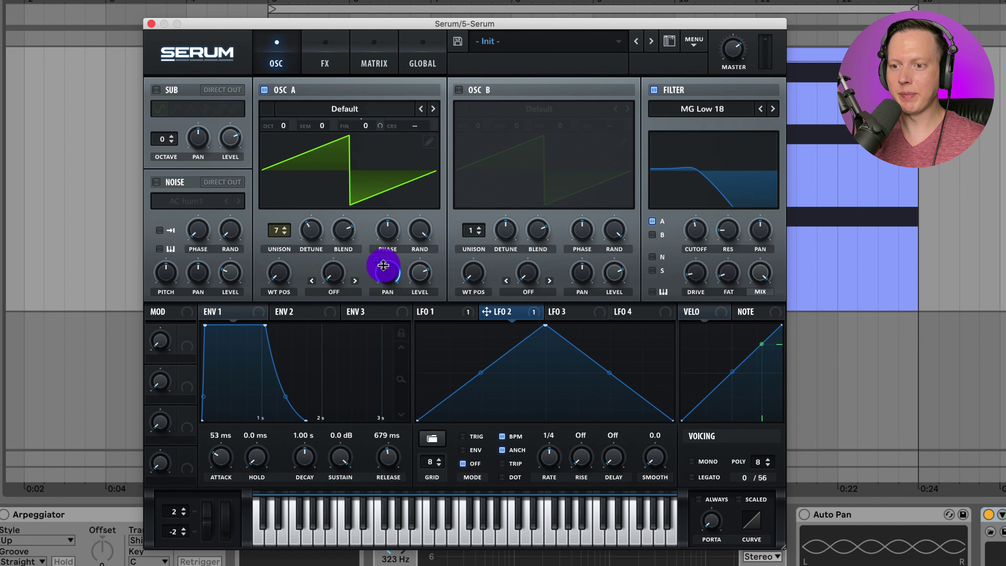
left_click_drag(375, 259, 393, 328)
left_click_drag(514, 319, 515, 321)
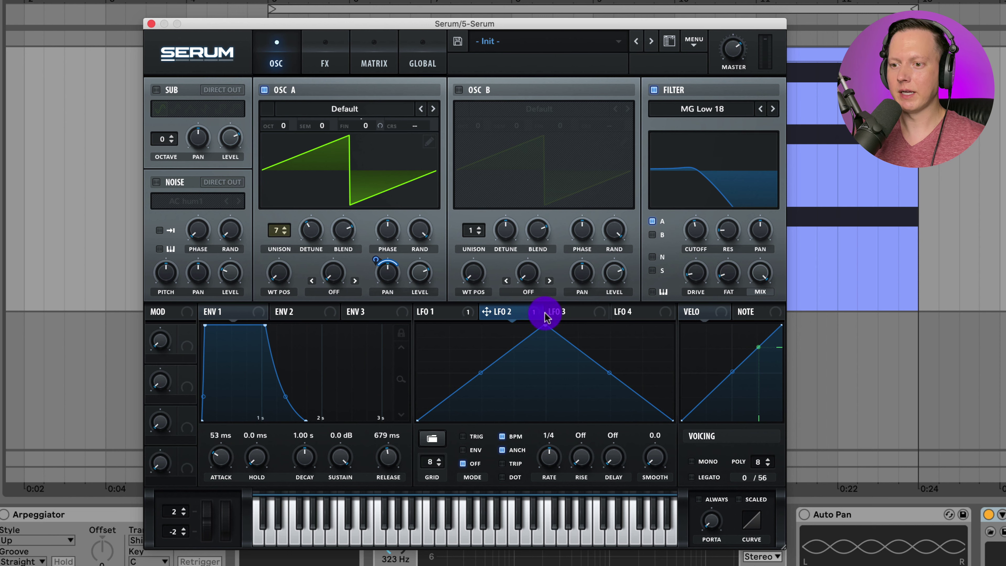
- Reshape LFO 3 into a rising ramp and assign it to the filter cutoff
left_click(572, 311)
left_click_drag(546, 324, 670, 319)
left_click_drag(599, 311, 697, 231)
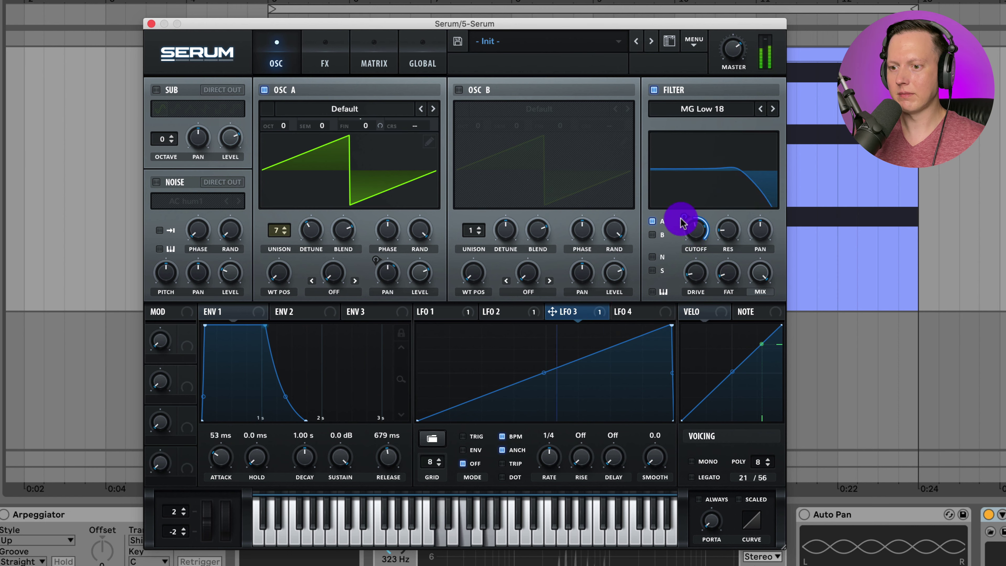
- Set LFO 3 to envelope mode with a rate of 2 bar
left_click(464, 450)
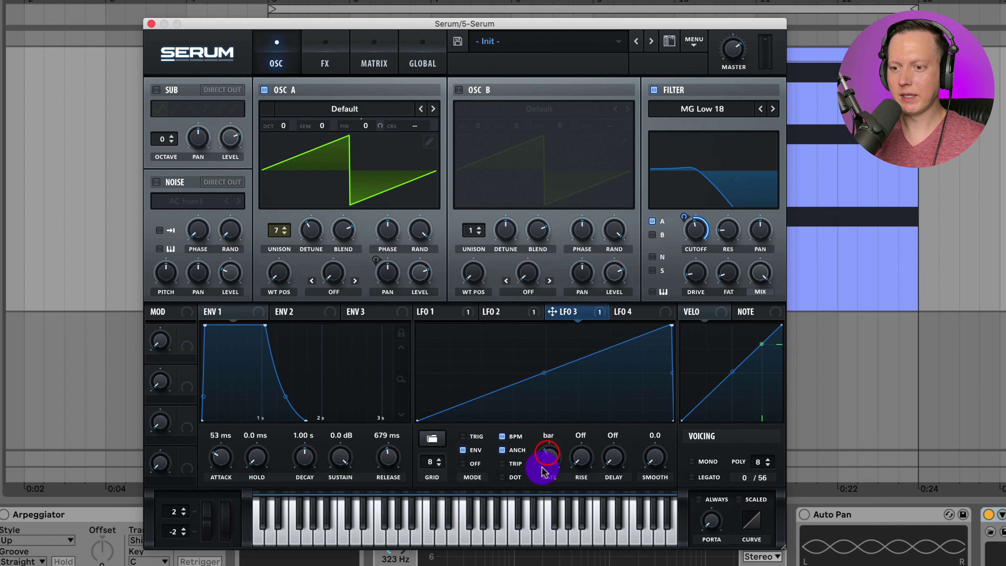
left_click_drag(544, 472, 571, 456)
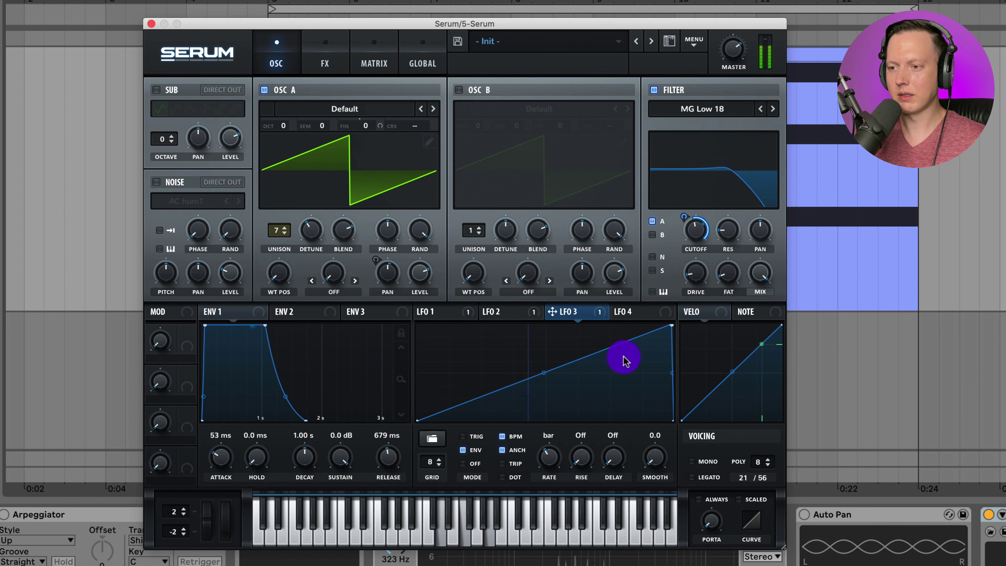
left_click(585, 464)
left_click_drag(549, 461, 551, 465)
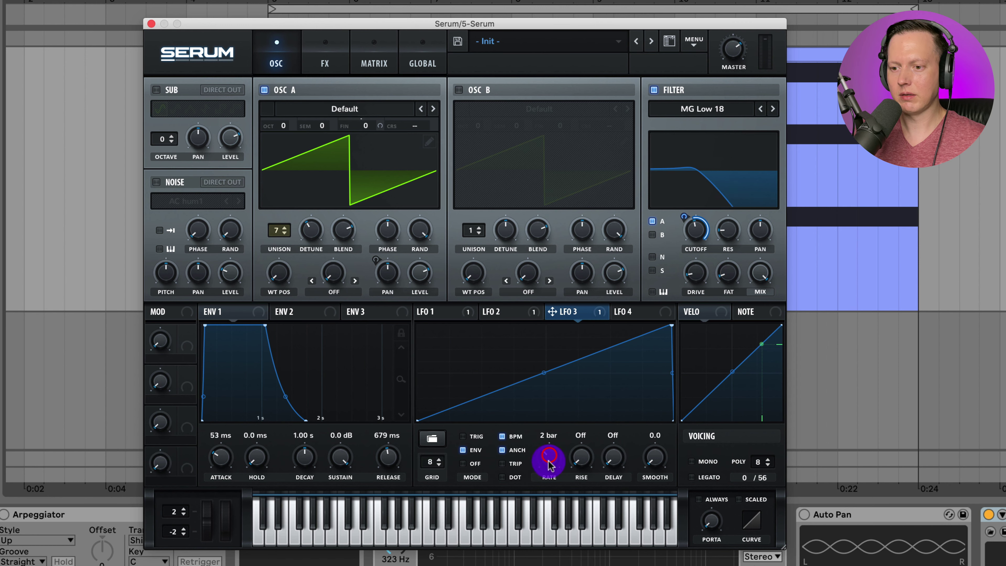
- Reduce LFO 3's modulation depth on the filter cutoff and lower the cutoff slightly
left_click_drag(685, 217, 707, 259)
left_click(691, 232)
left_click(694, 244)
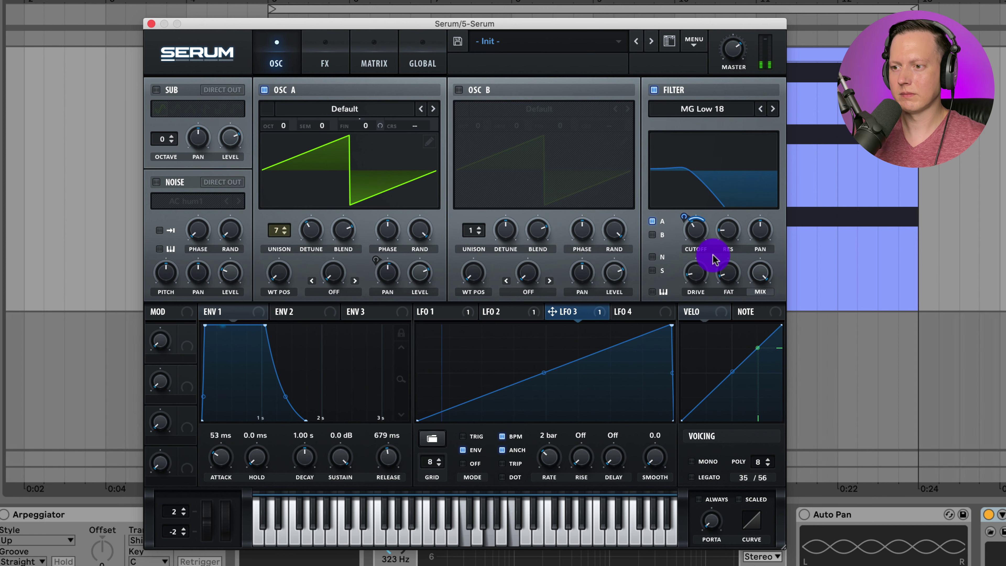
- Fine-tune LFO 3's modulation depth on the filter cutoff
left_click(684, 220)
left_click_drag(684, 219, 721, 239)
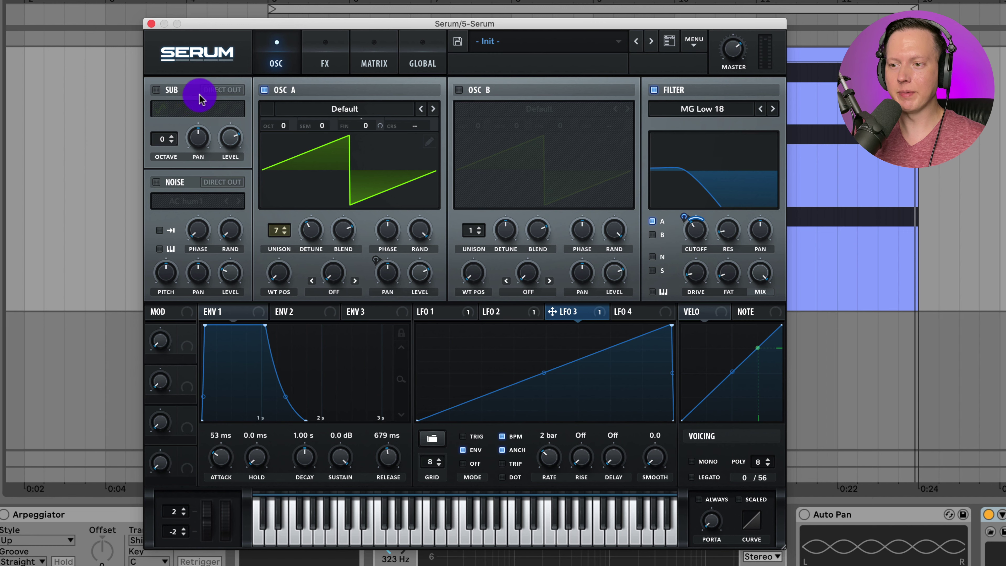
- Reshape LFO 4 into a falling ramp with its peak near the start and assign it to the sub oscillator's level
left_click(647, 314)
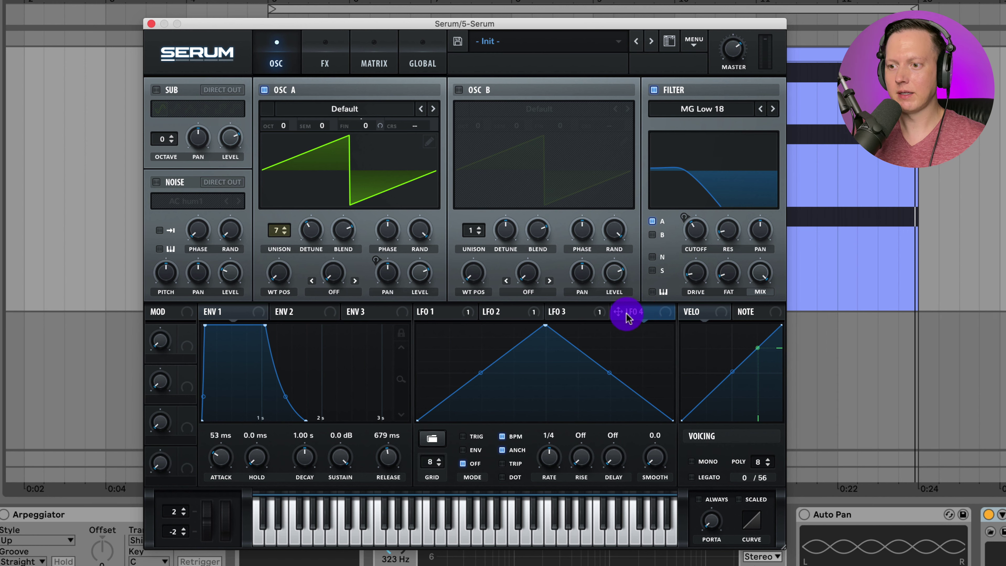
left_click_drag(546, 328, 431, 339)
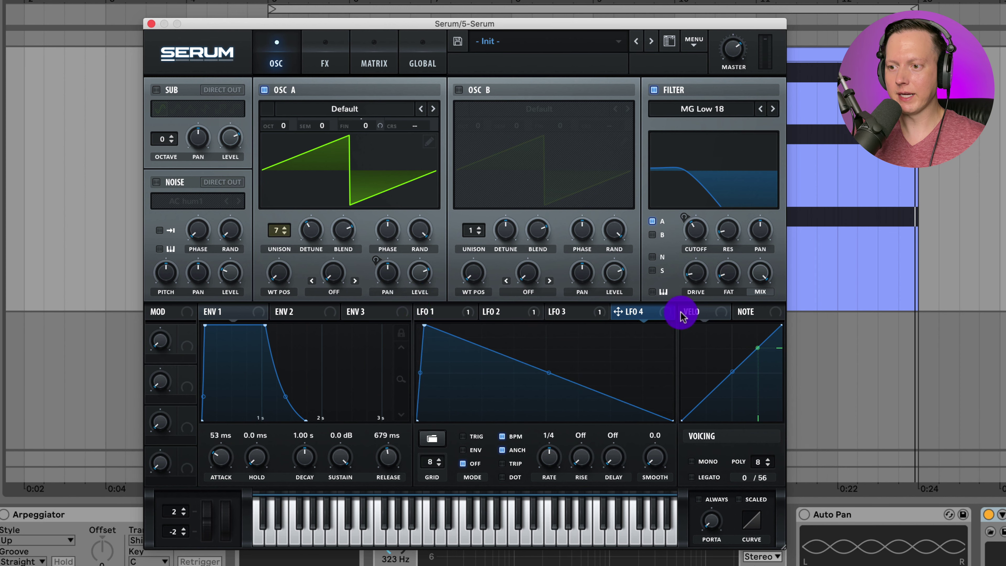
left_click_drag(618, 312, 229, 137)
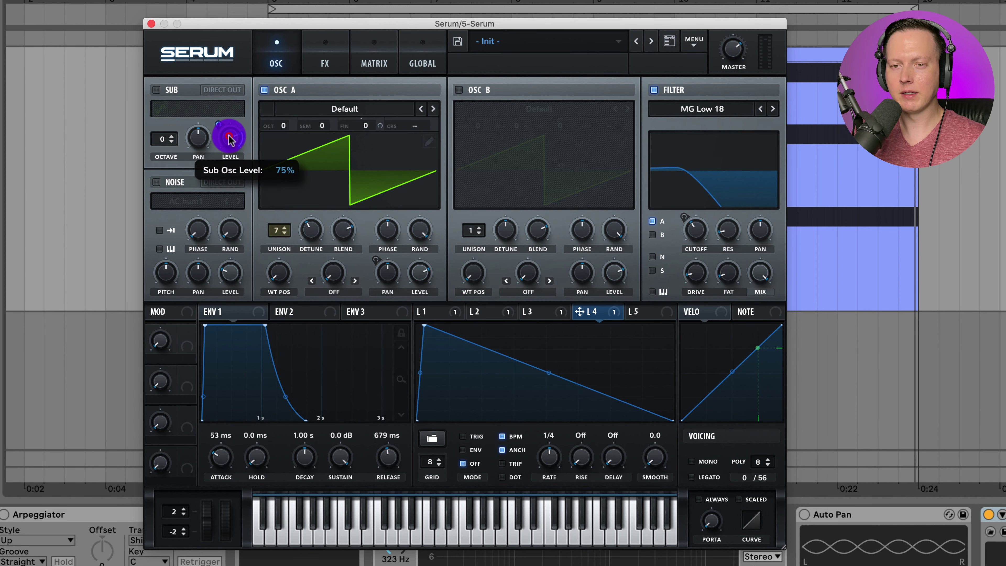
- Turn on the sub oscillator at octave -1 and increase LFO 4's modulation depth on its level
left_click(156, 89)
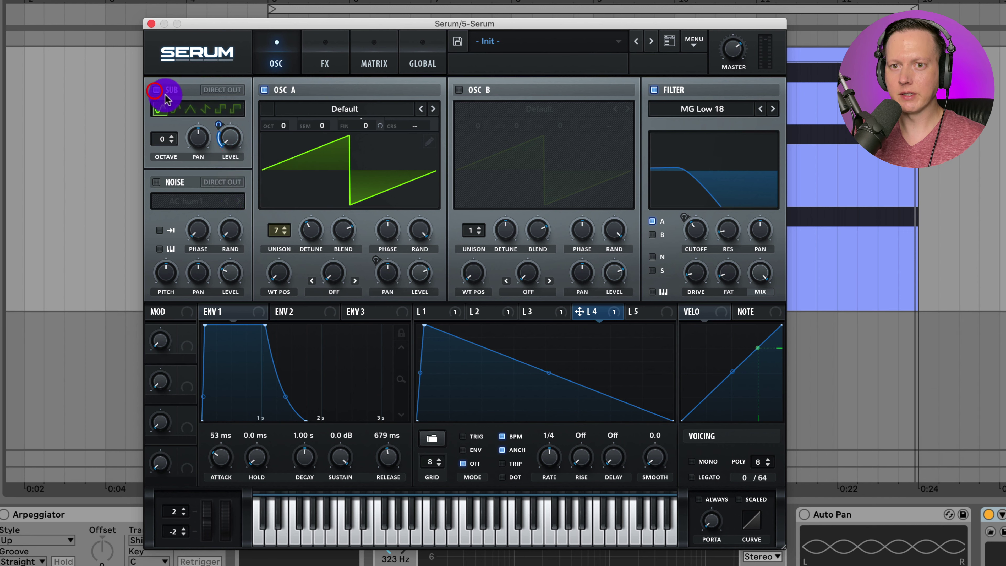
left_click_drag(164, 141, 165, 149)
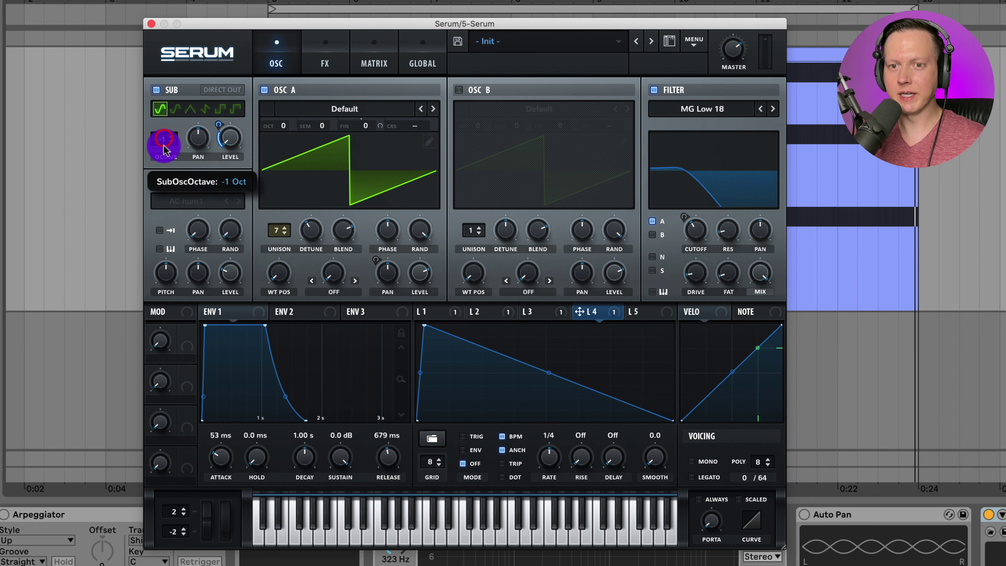
left_click_drag(218, 124, 220, 100)
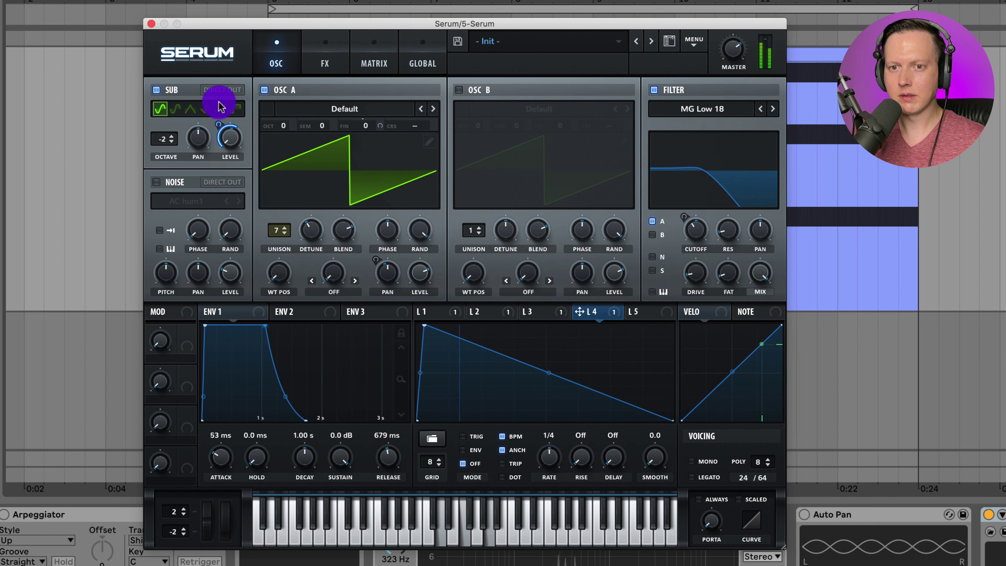
left_click(165, 140)
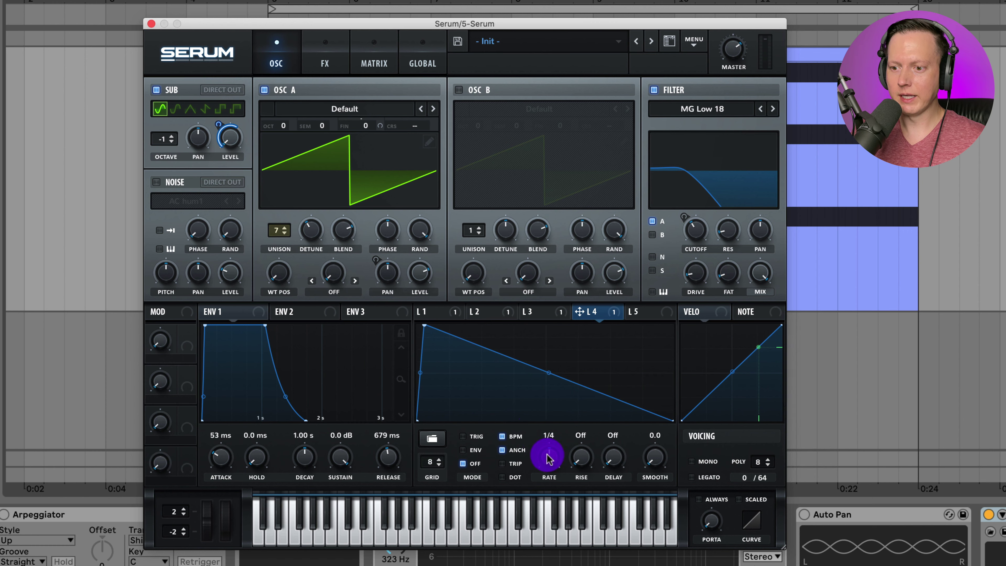
- Set LFO 4's rate to 1/8 with its mode off and adjust its modulation depth on the sub level
left_click(472, 451)
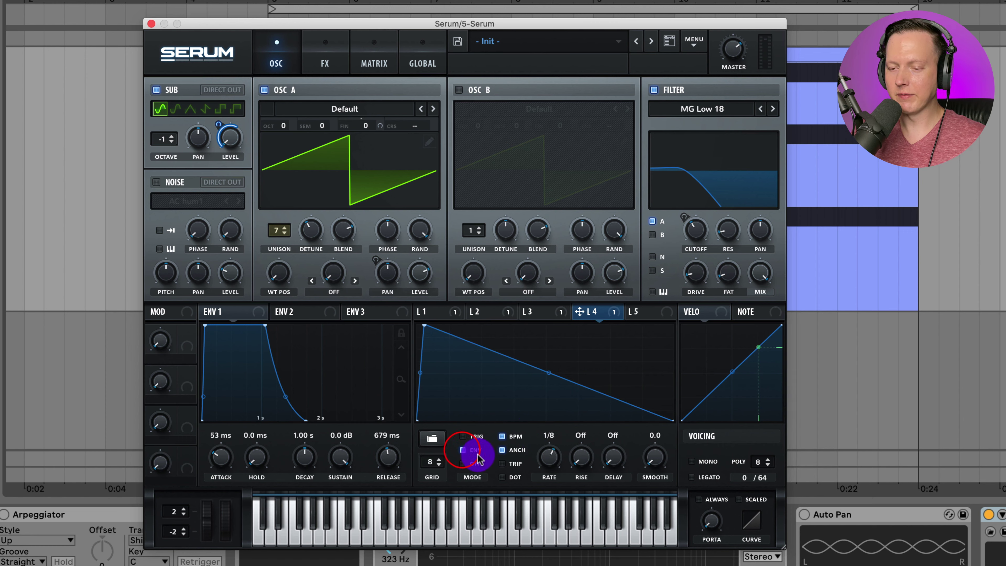
left_click(462, 464)
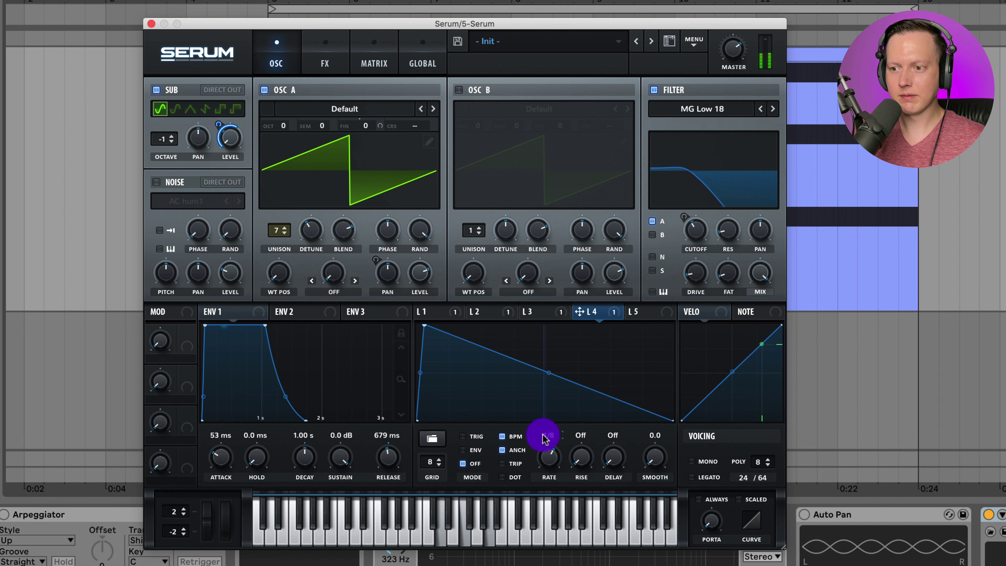
left_click_drag(219, 125, 224, 108)
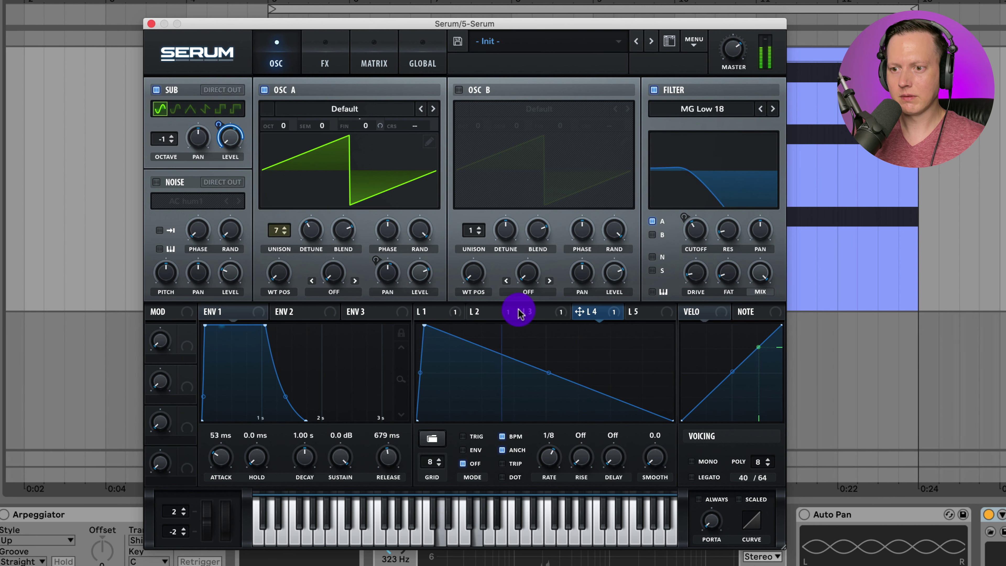
- Select LFO 3, reapply it to the filter cutoff, and stop playback
left_click(549, 318)
left_click_drag(527, 312, 687, 224)
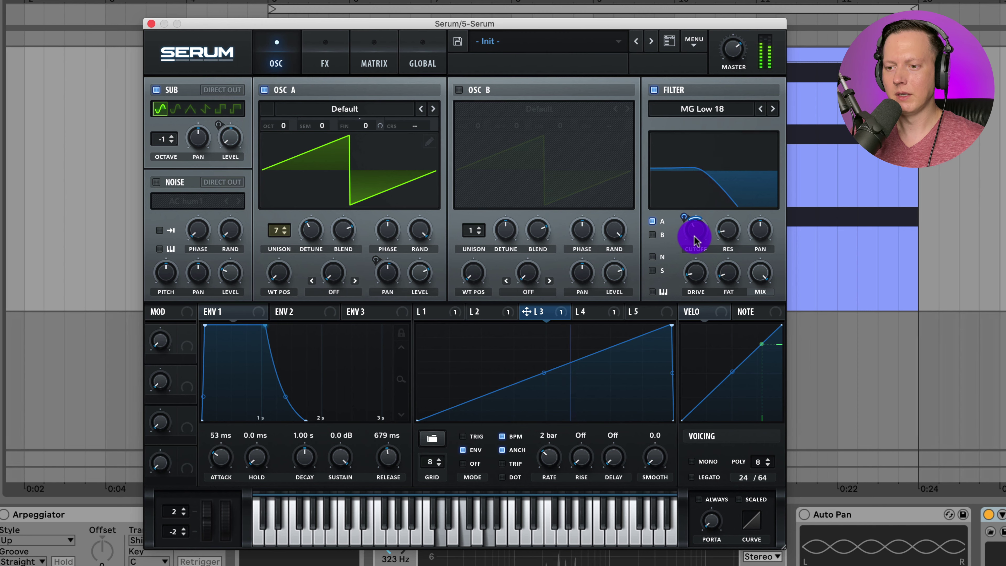
key("space")
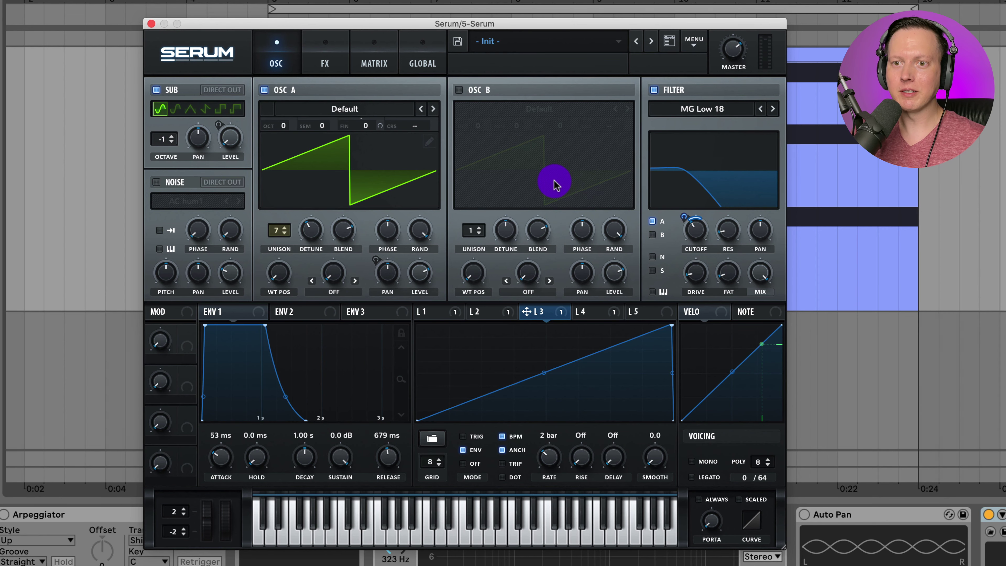
- Enable a Tube distortion effect with its filter set to Post at 374 Hz, and lower its mix
left_click(323, 64)
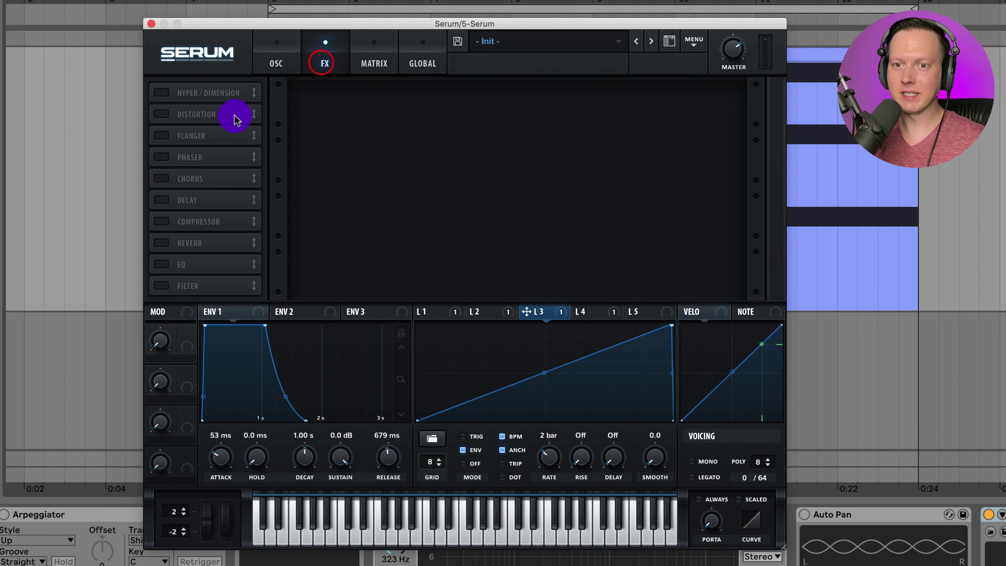
left_click(162, 115)
left_click(455, 119)
left_click_drag(522, 104, 553, 104)
left_click_drag(713, 102, 739, 227)
- Enable the chorus effect and lower its mix slightly
left_click(161, 179)
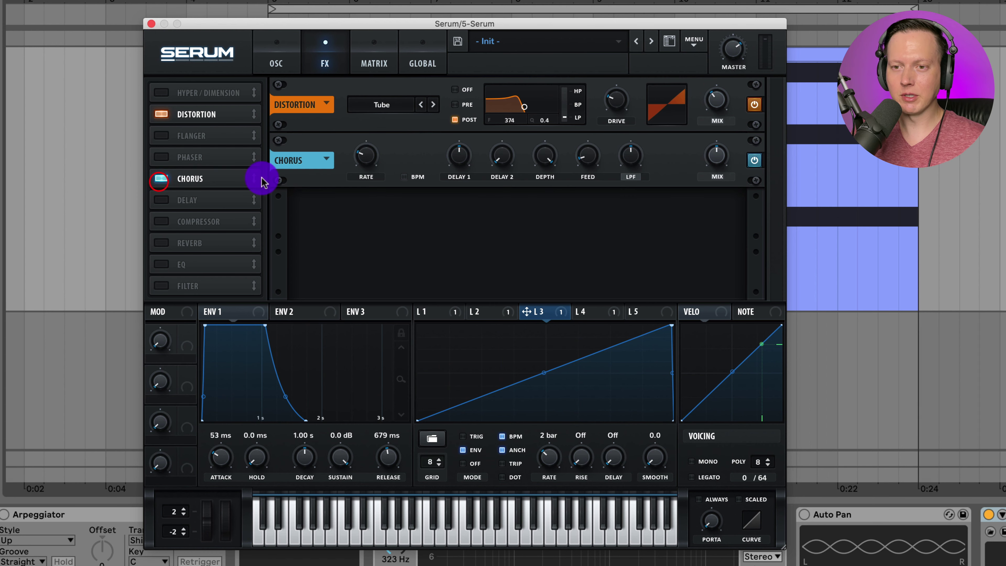
left_click_drag(723, 160, 727, 186)
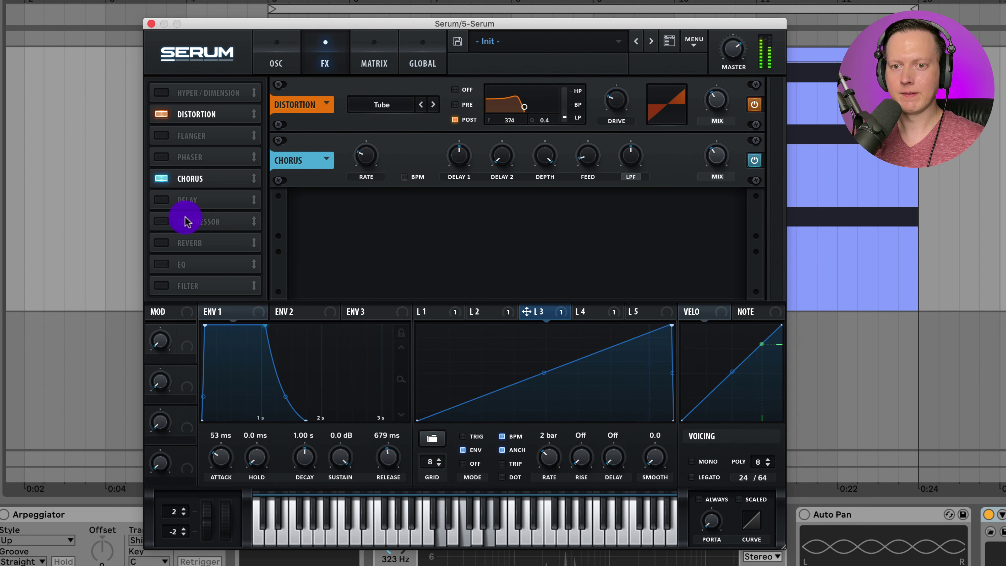
- Enable the phaser, raise its depth, lower its frequency, and reduce its mix
left_click(161, 157)
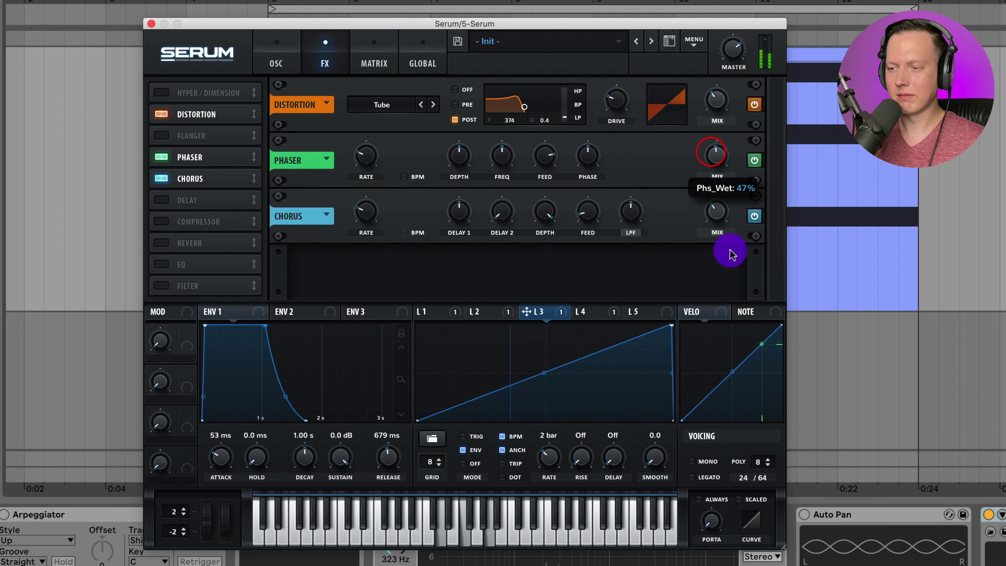
left_click_drag(460, 153, 511, 176)
left_click_drag(709, 154, 756, 335)
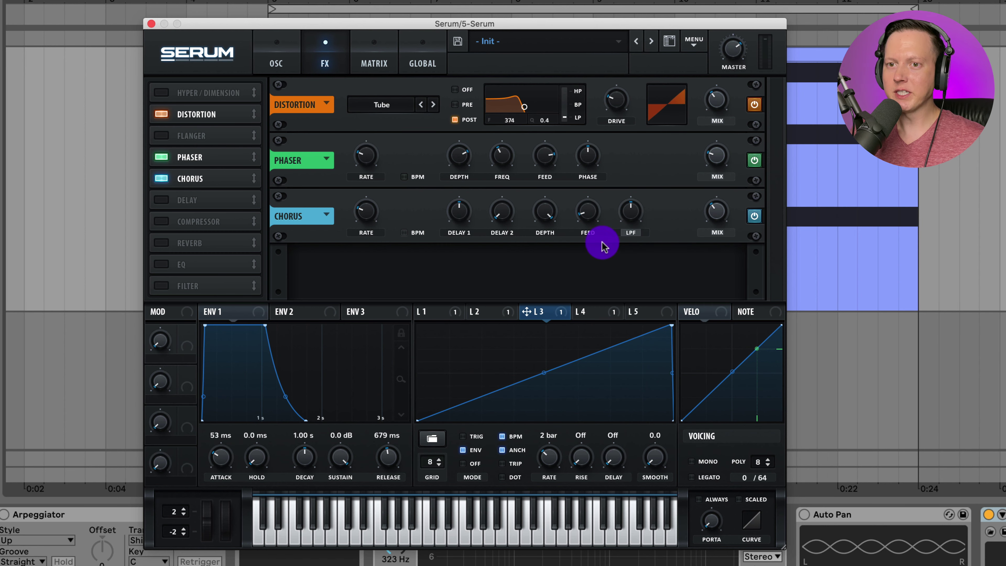
- Load the PWM Juno analog wavetable into oscillator A and modulate its wavetable position with LFO 3
left_click(298, 76)
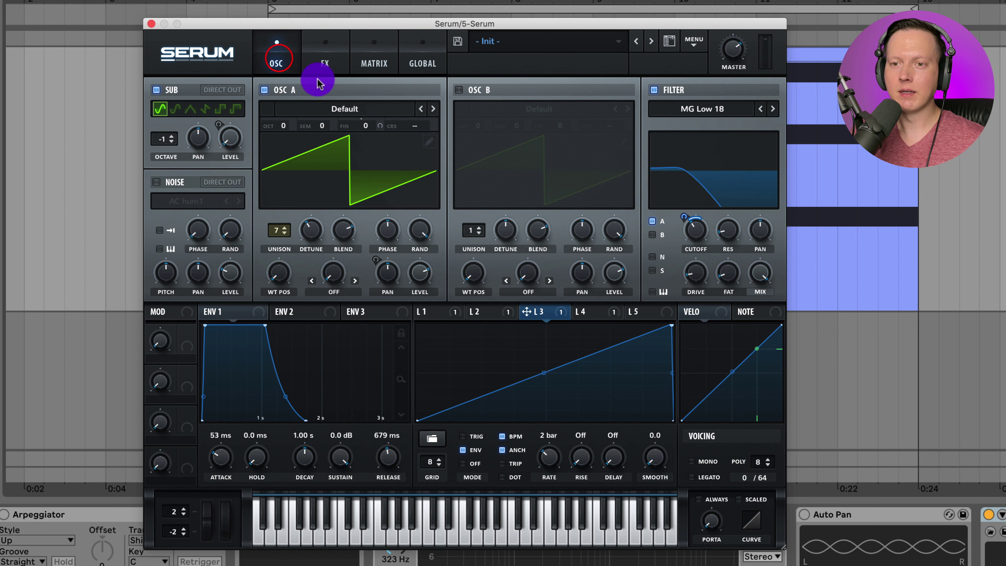
left_click(362, 109)
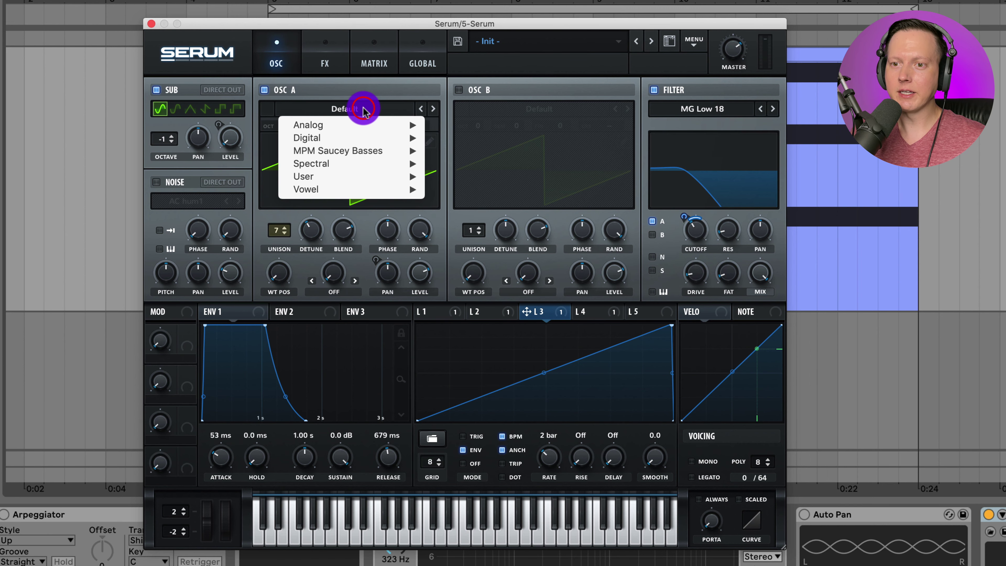
mouse_move(368, 128)
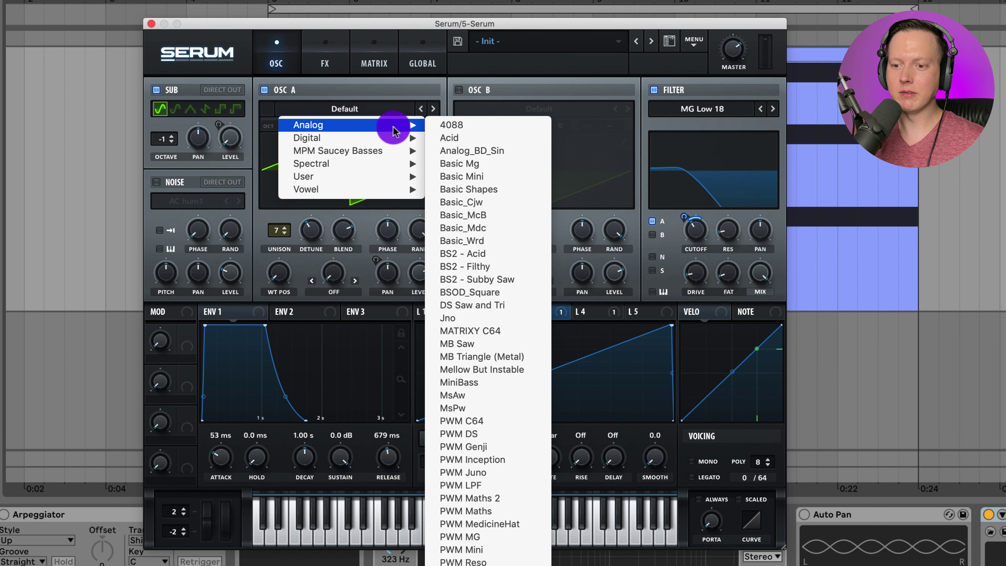
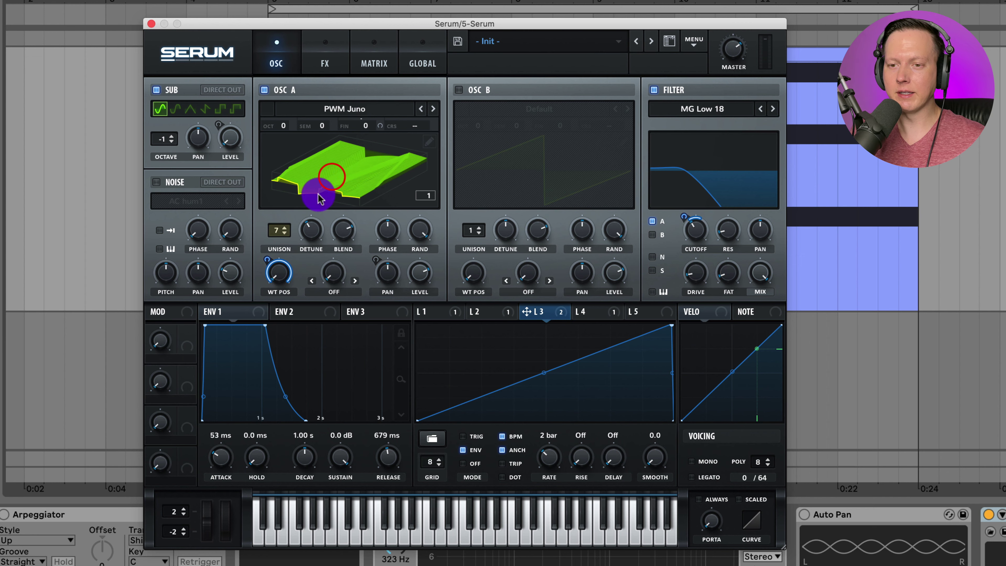
left_click_drag(279, 273, 336, 293)
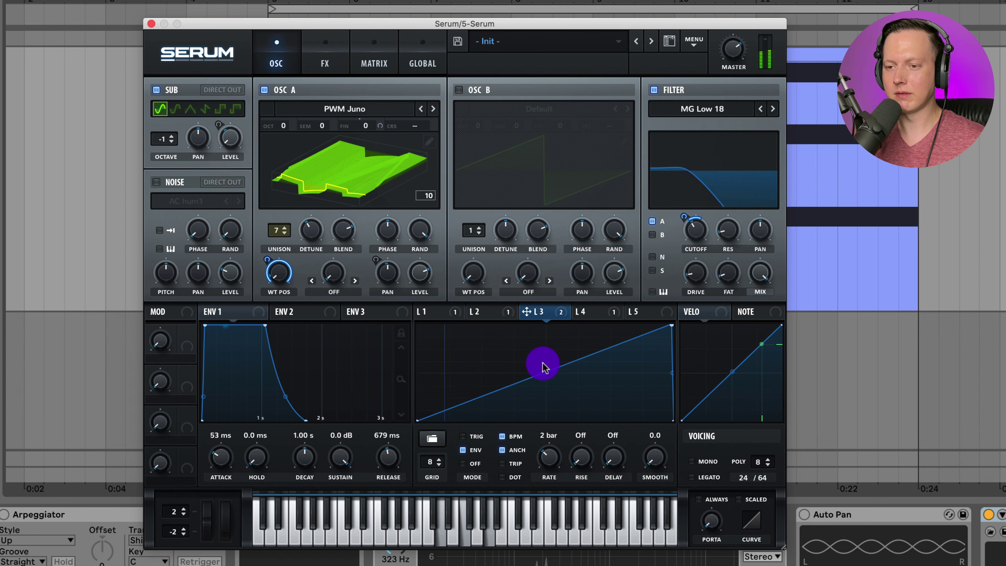
left_click(309, 173)
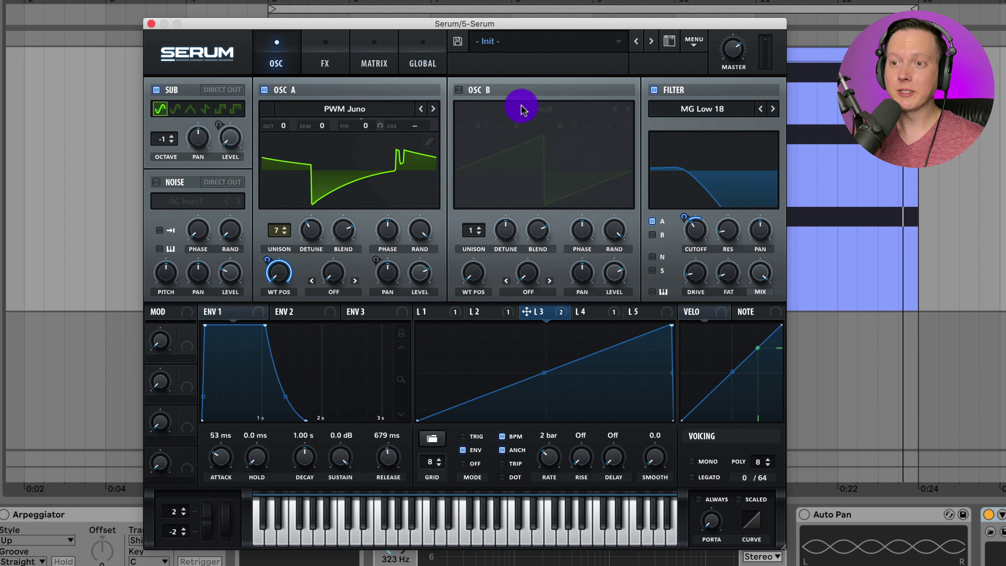
- Turn on oscillator B, route it through the filter, and lower its level with unison set to 7 voices
left_click(459, 90)
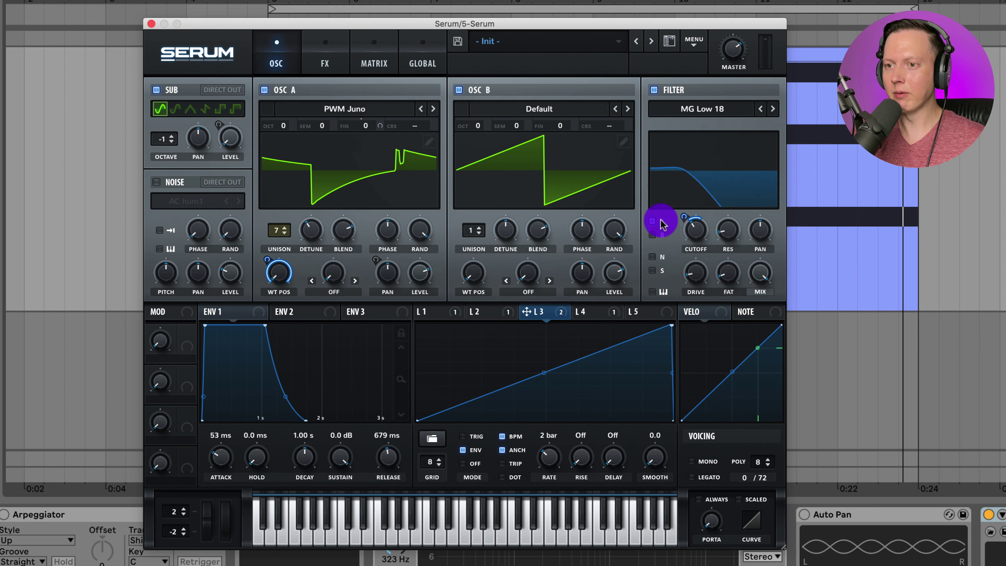
left_click(653, 235)
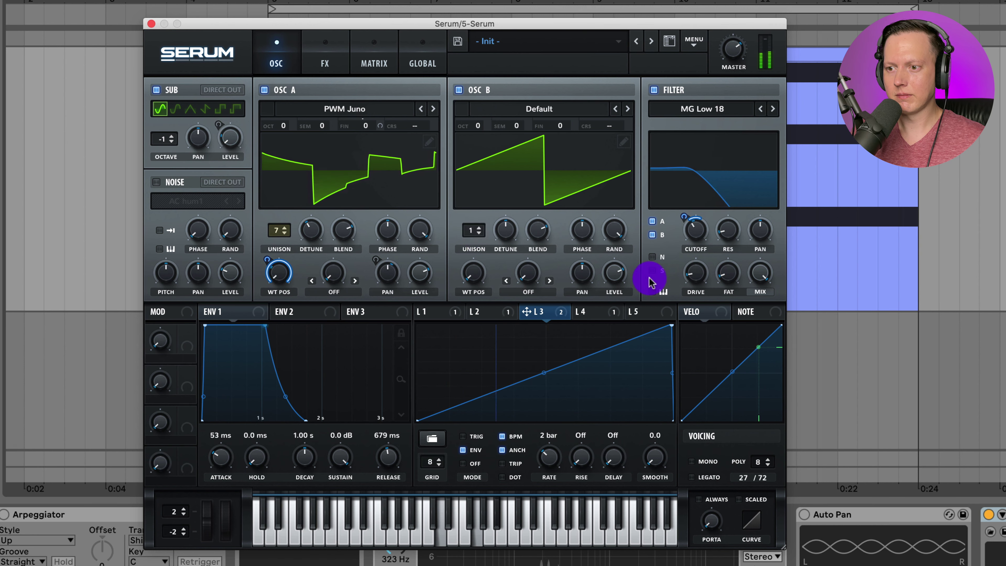
left_click_drag(614, 274, 613, 277)
left_click_drag(472, 232, 474, 210)
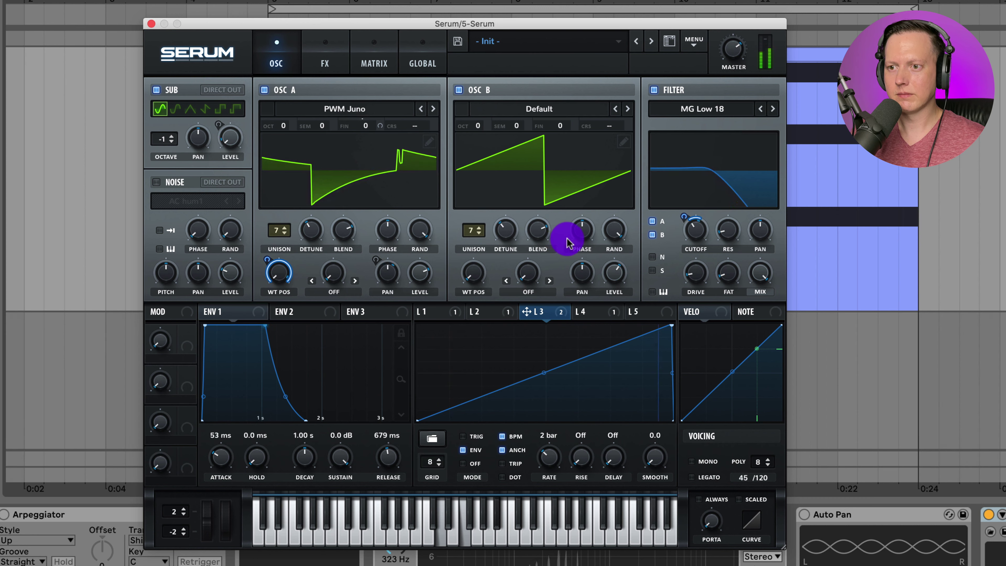
- Load the Evol Sweep digital wavetable into oscillator B
left_click(562, 116)
mouse_move(562, 137)
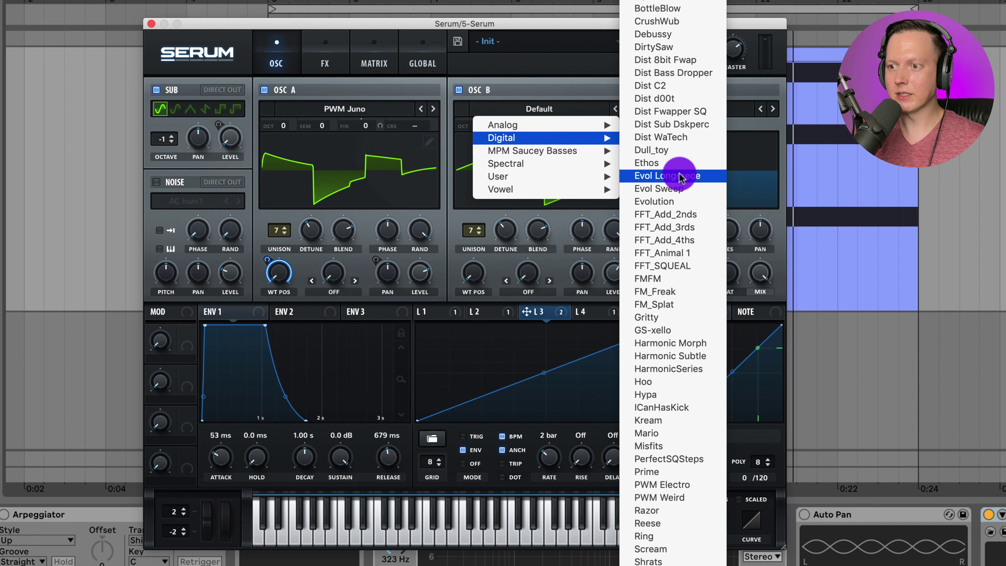
left_click(678, 188)
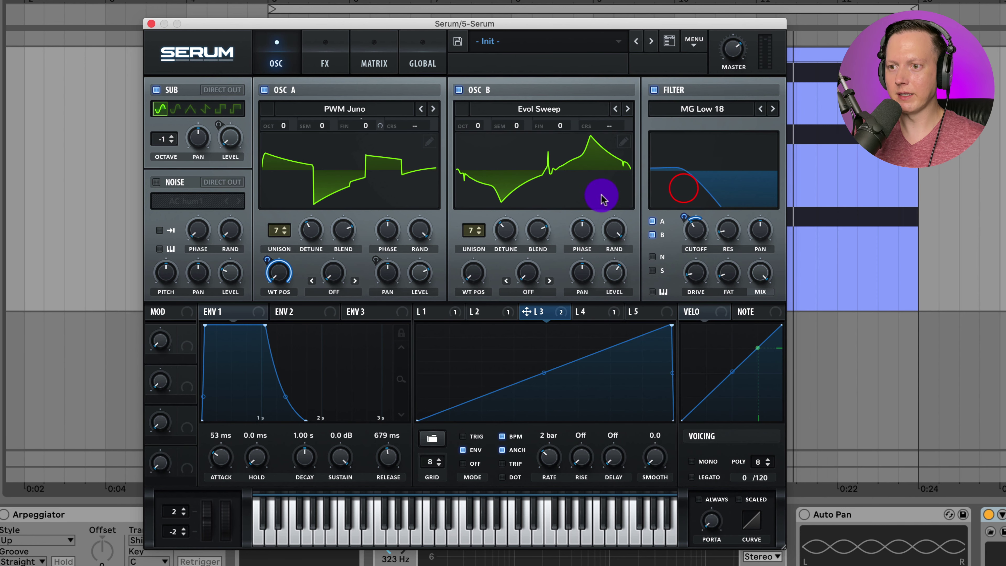
- Assign LFO 3 to oscillator B's wavetable position and adjust the modulation depth
left_click(474, 273)
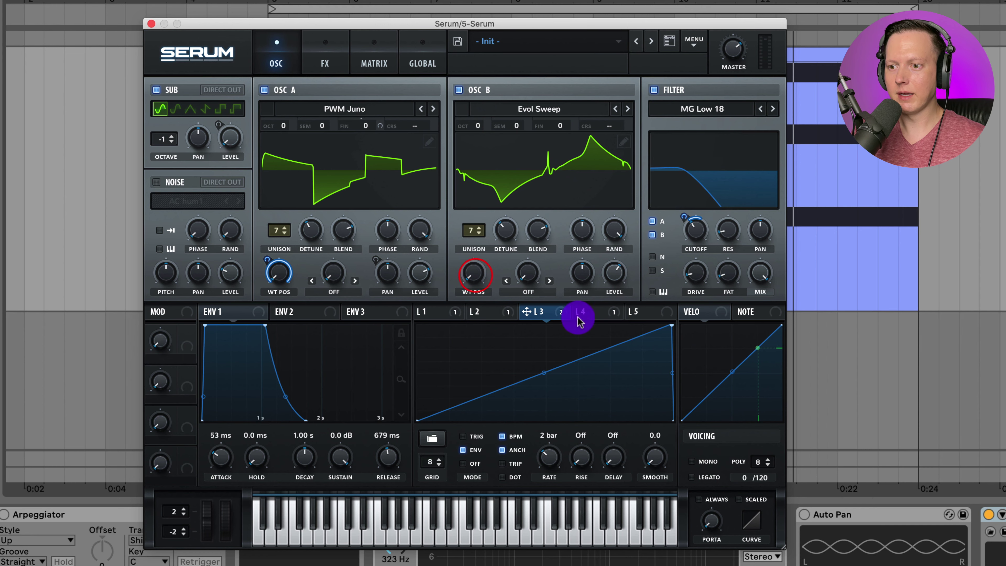
left_click_drag(558, 312, 476, 265)
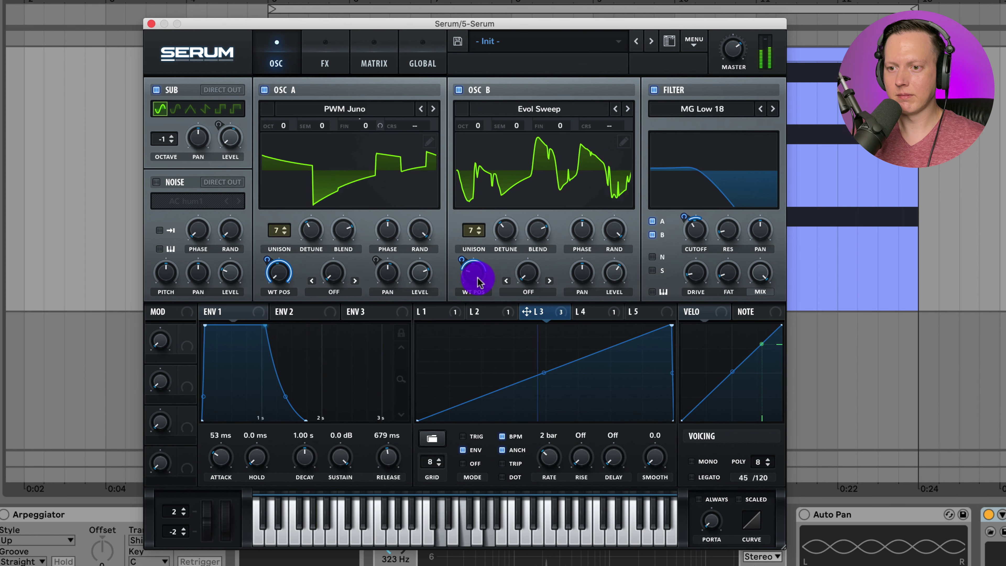
left_click_drag(461, 263, 474, 276)
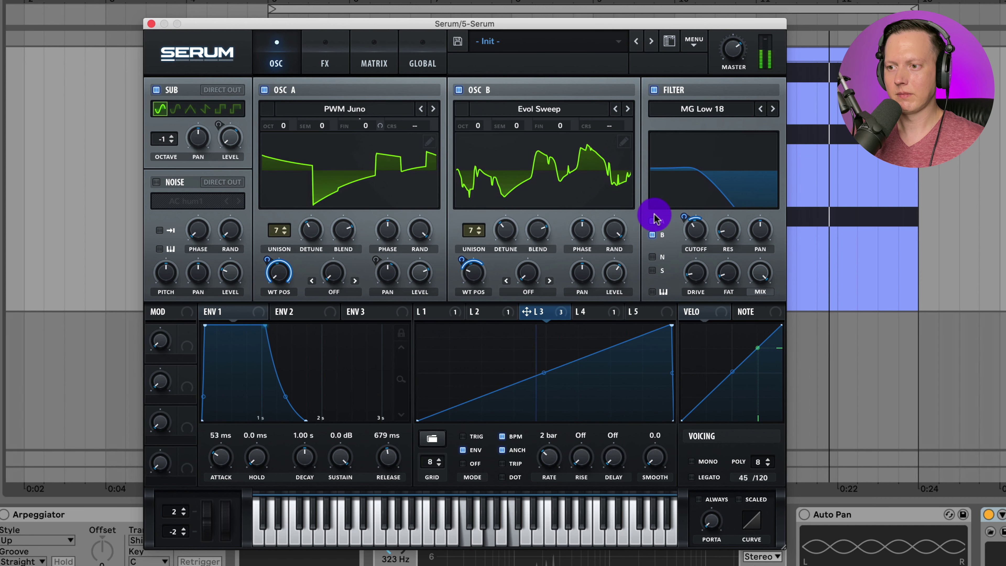
- Raise the portamento amount and fine-tune it during playback
left_click_drag(710, 531, 710, 479)
left_click_drag(712, 530, 715, 485)
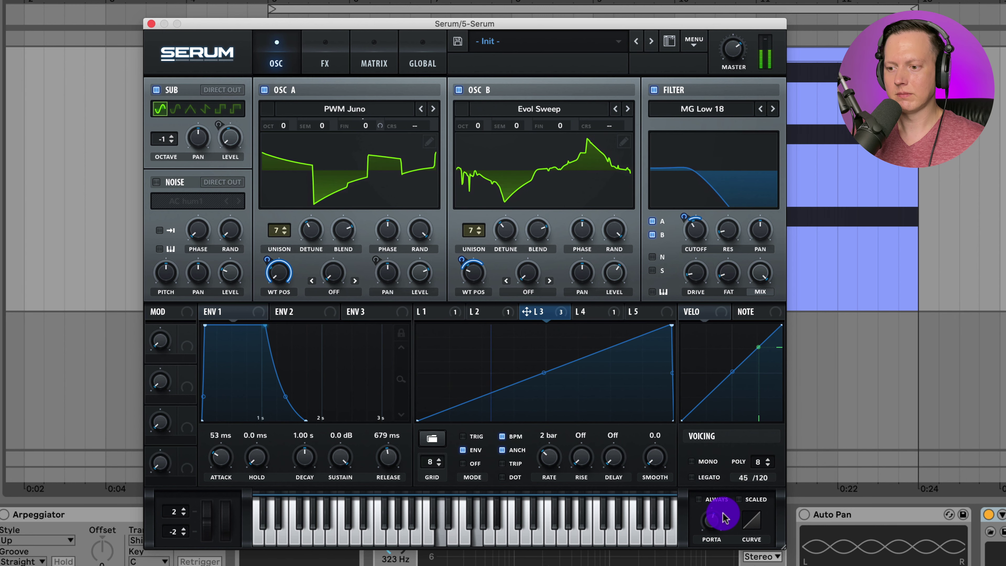
mouse_move(724, 518)
left_mouse_down()
mouse_move(715, 522)
mouse_move(715, 513)
left_mouse_up()
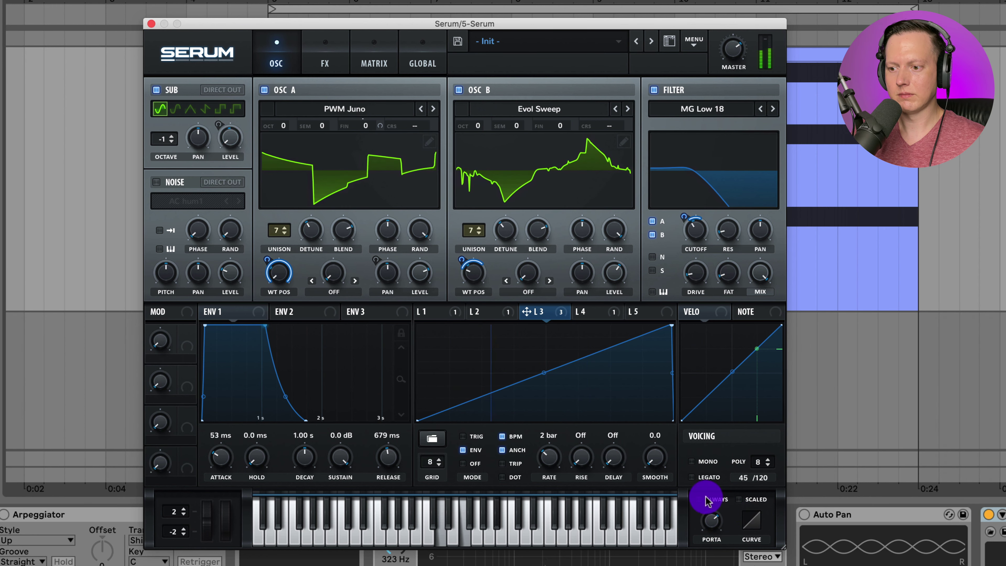
left_click_drag(713, 523, 715, 528)
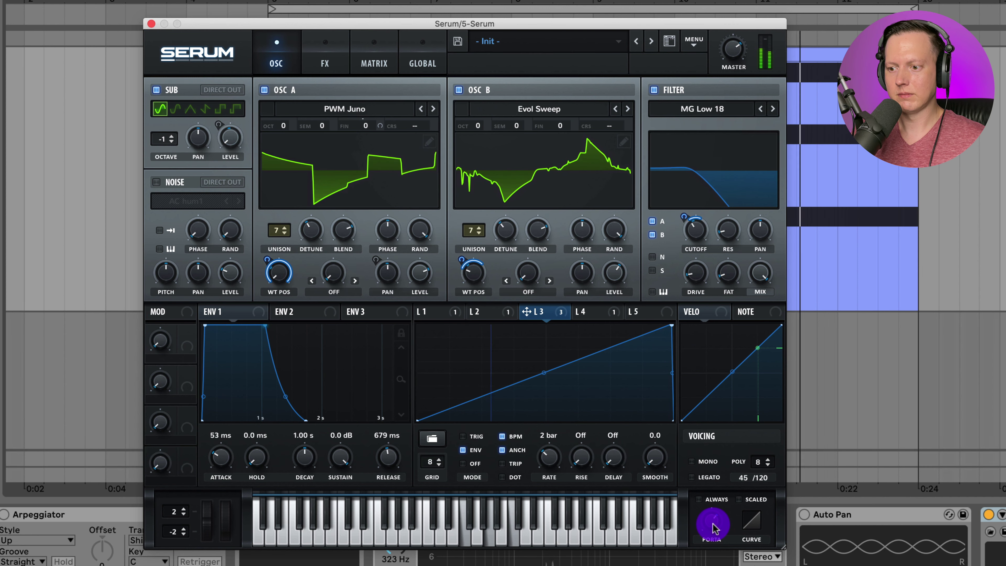
- Lower Serum's portamento amount, and turn on Auto Pan with its amount set to 34.1 % during playback
left_click_drag(713, 528, 725, 554)
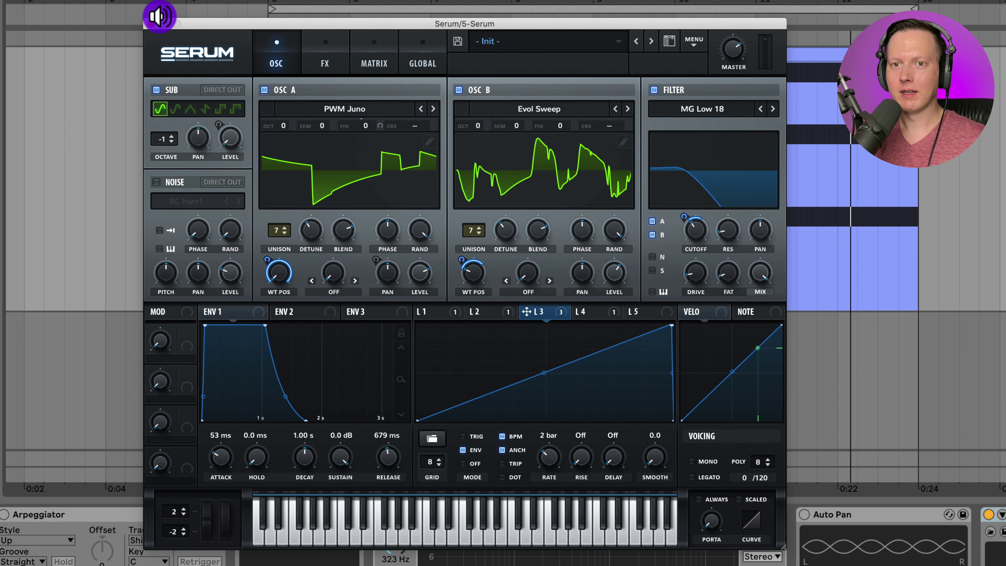
left_click(155, 24)
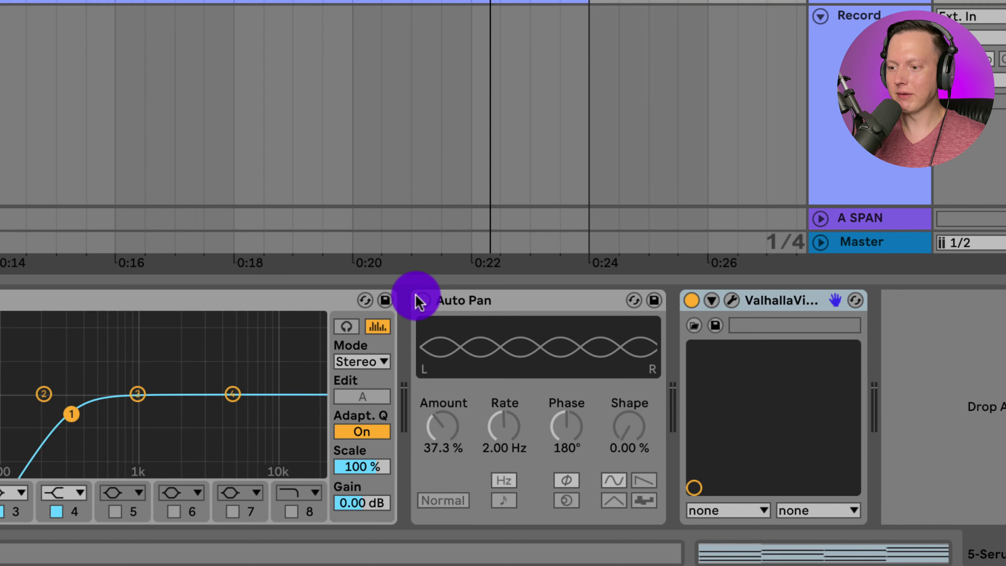
left_click(422, 300)
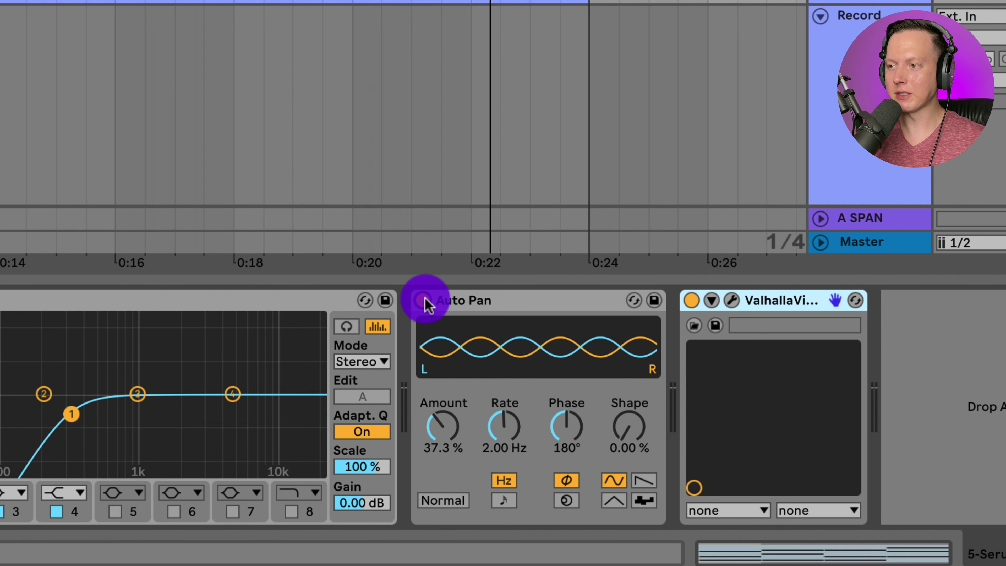
key("space")
mouse_move(449, 427)
left_mouse_down()
mouse_move(449, 416)
mouse_move(449, 441)
mouse_move(445, 423)
left_mouse_up()
- Reset Serum to the Init preset and turn off the Auto Pan effect
left_click(20, 370)
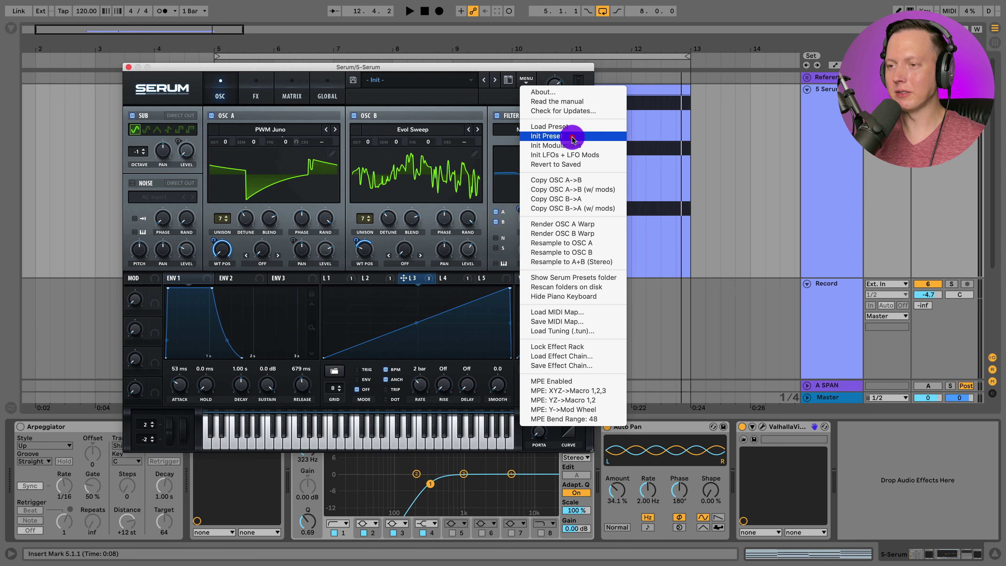
left_click(573, 136)
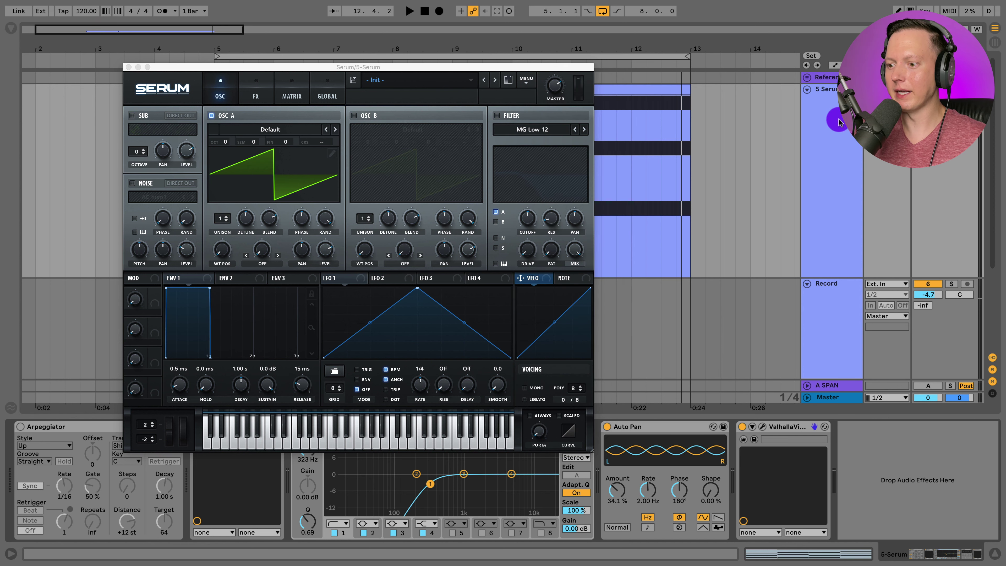
left_click(607, 427)
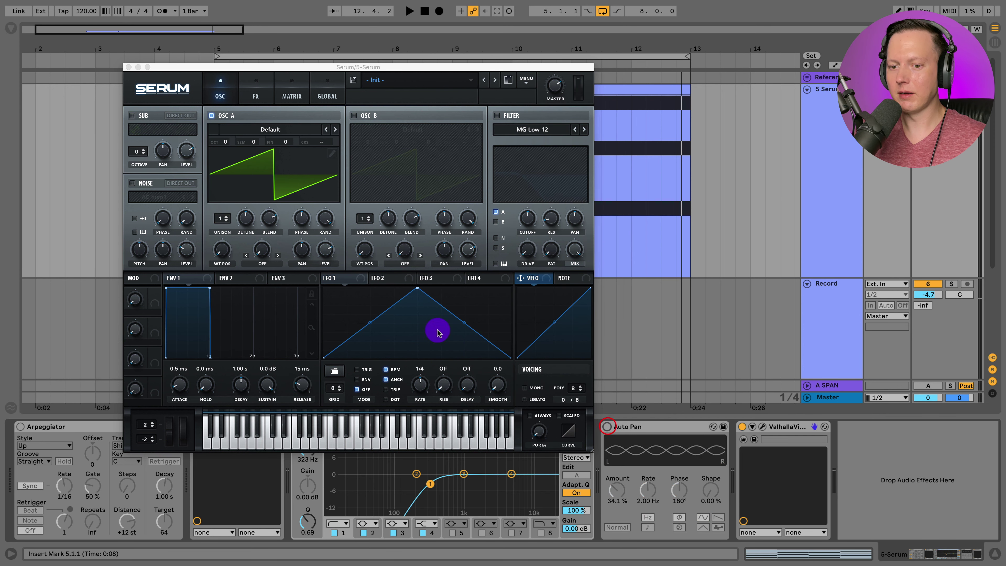
left_click(128, 66)
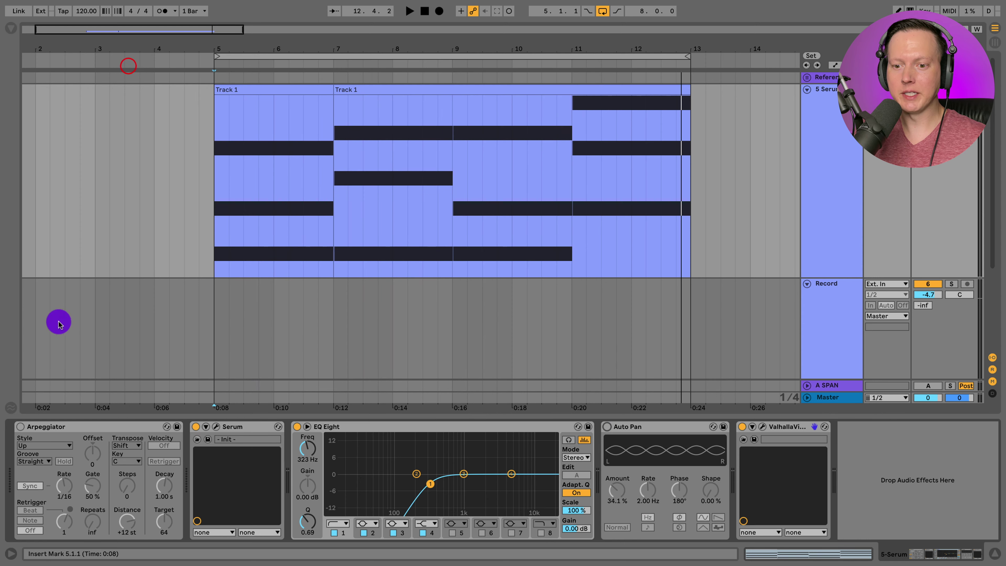
- Turn on the Arpeggiator in front of Serum and audition the chord clips through it
left_click(20, 427)
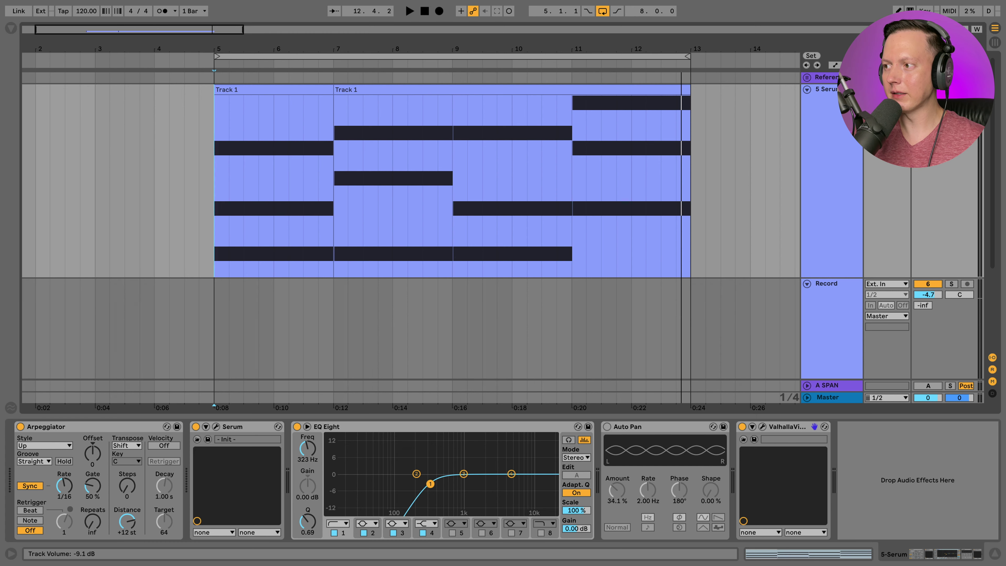
key("space")
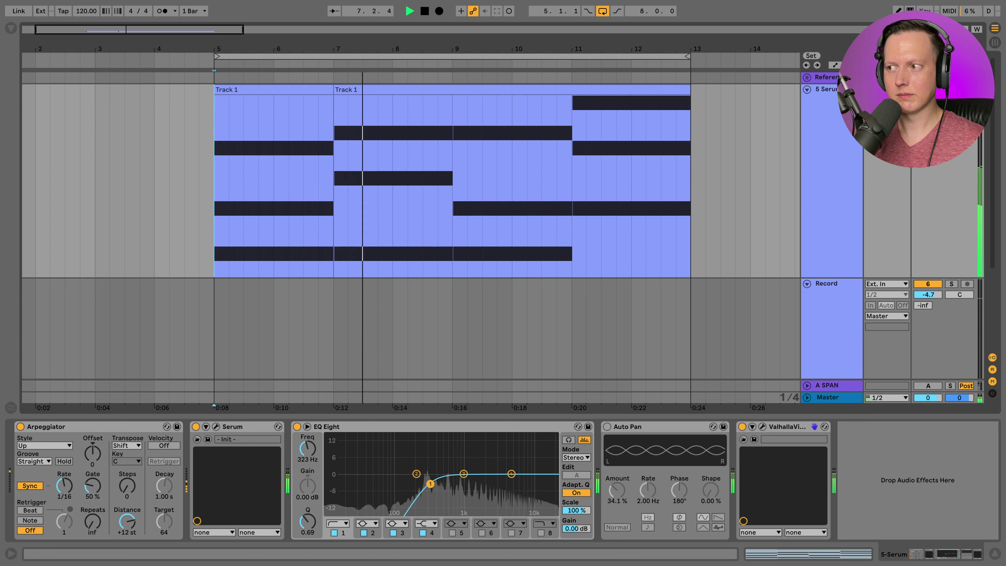
key("space")
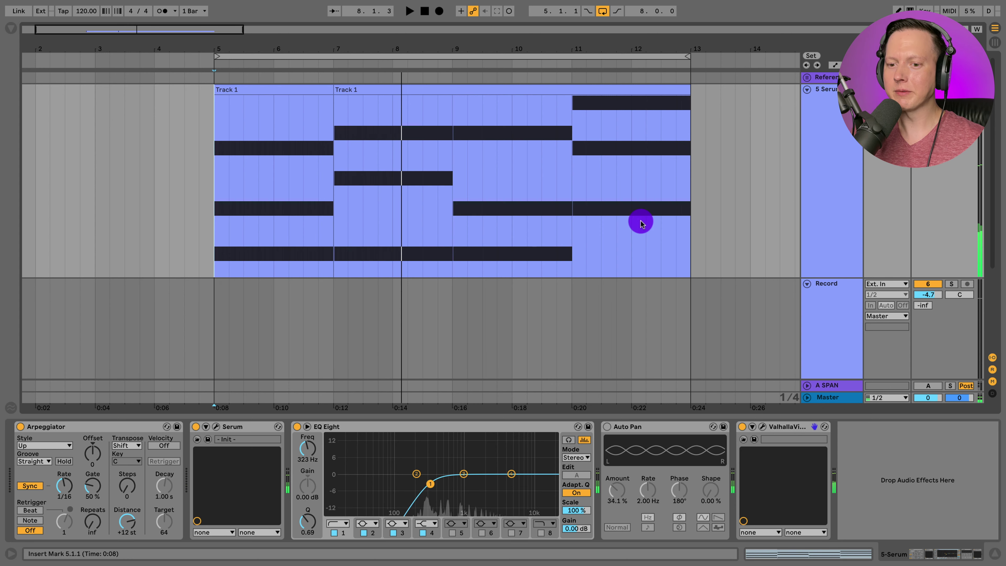
- Raise oscillator A by one octave and enable an MG Low 24 filter with a higher cutoff in Serum
left_click(217, 428)
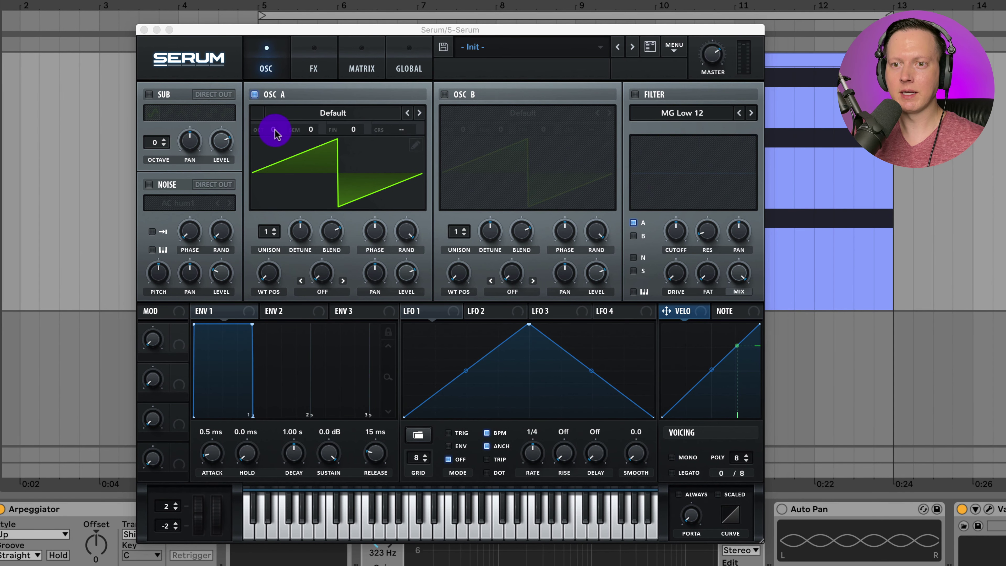
left_click_drag(278, 139, 282, 138)
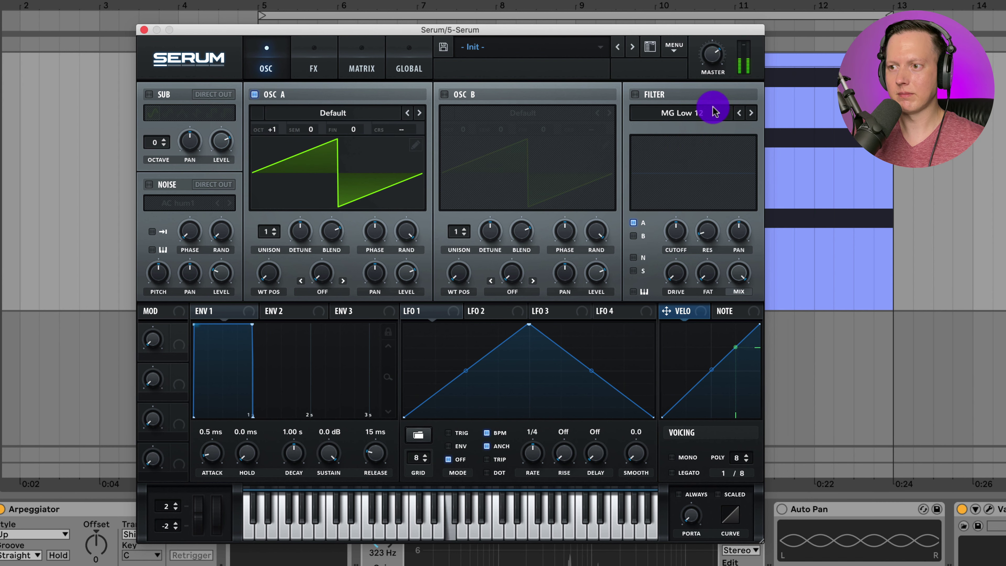
left_click(634, 95)
left_click(751, 113)
left_click(751, 113)
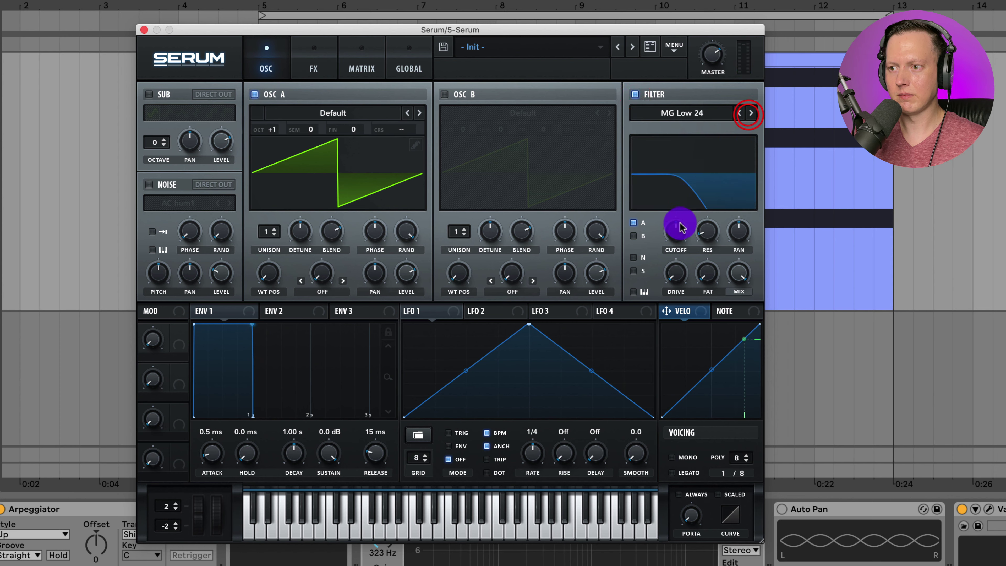
left_click_drag(680, 227, 678, 198)
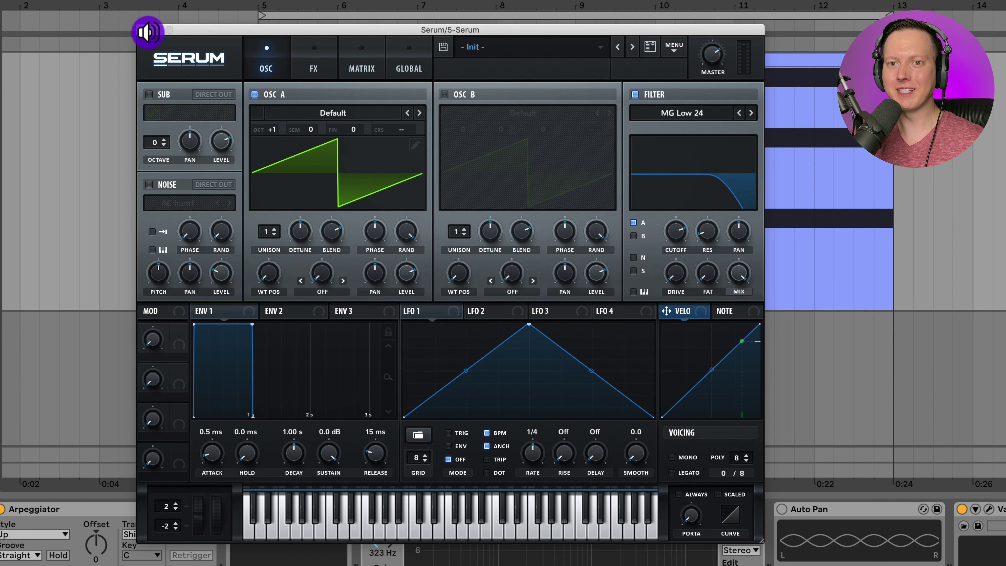
left_click(147, 30)
- Set the ValhallaVintageVerb mix to 100 % and its decay to 3.96 s
left_click(989, 510)
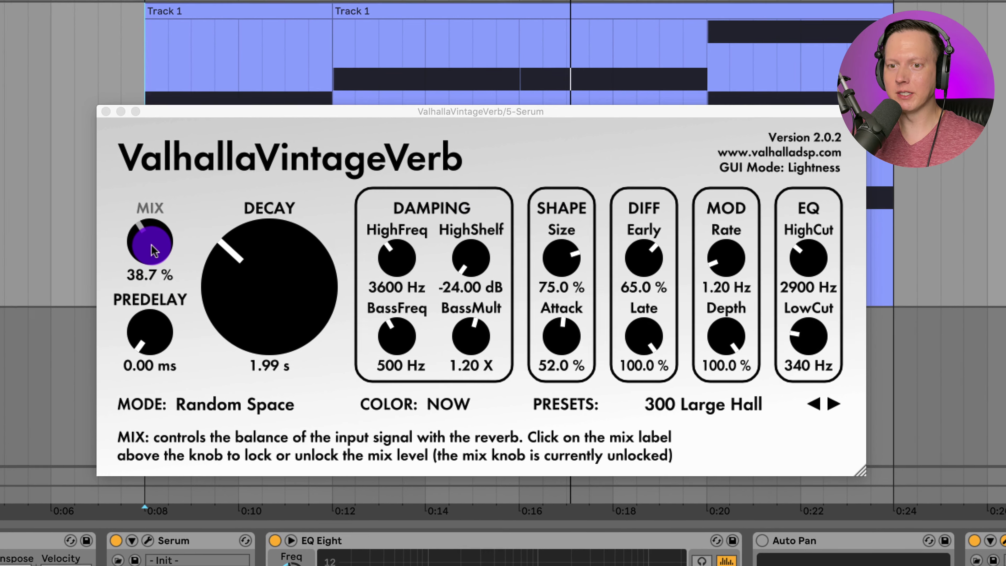
left_click_drag(264, 260, 263, 261)
left_click_drag(147, 249, 159, 8)
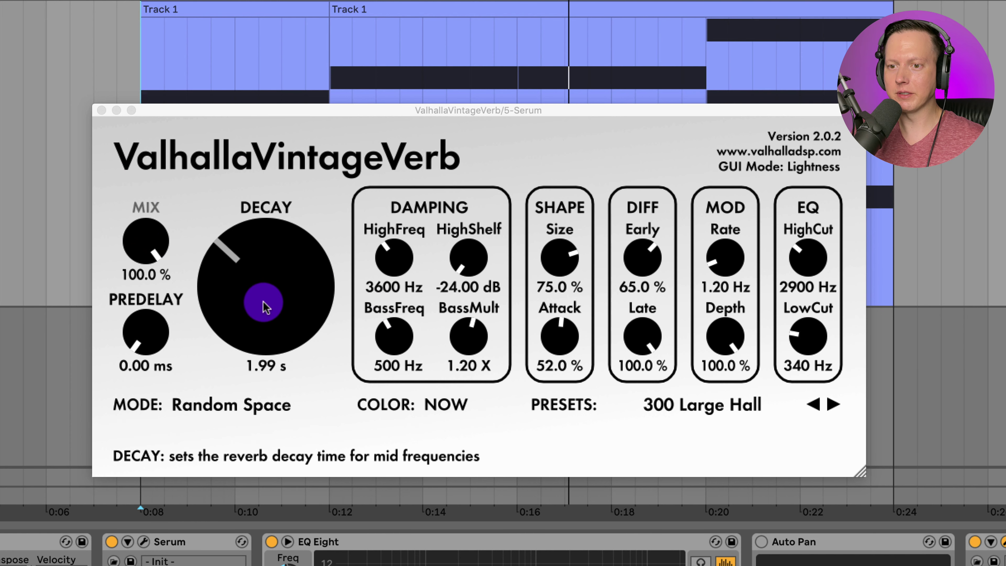
left_click_drag(265, 307, 157, 67)
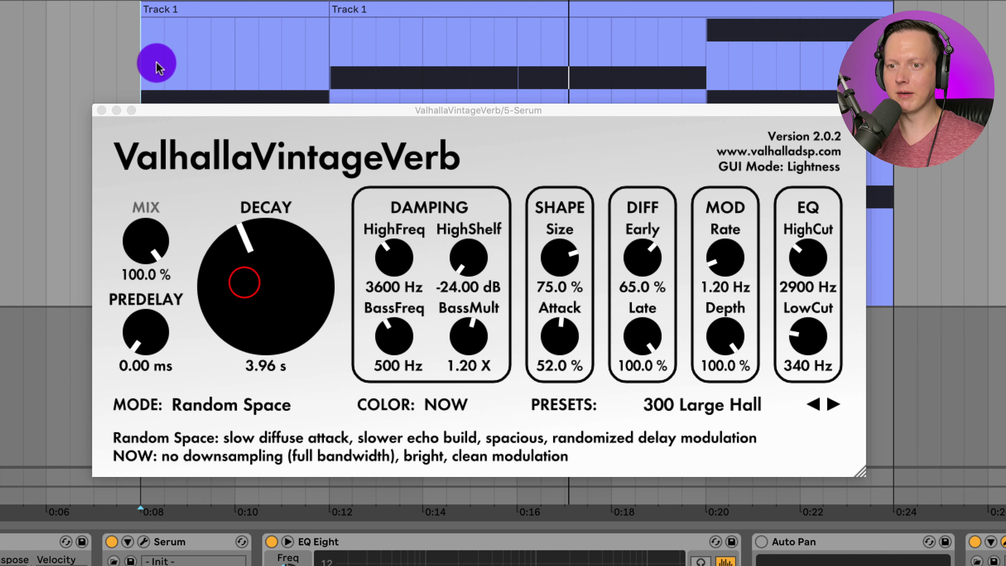
left_click(138, 42)
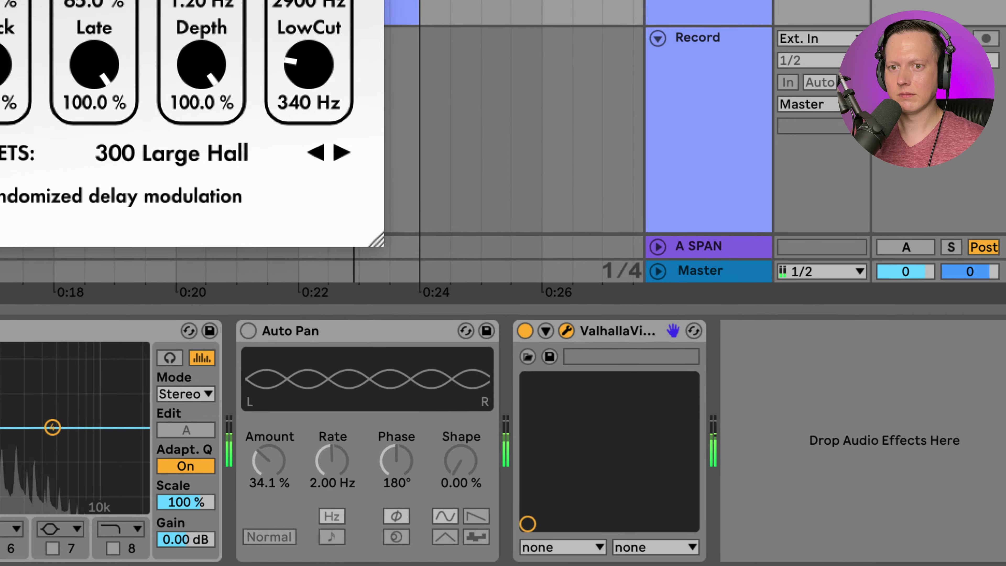
left_click(102, 110)
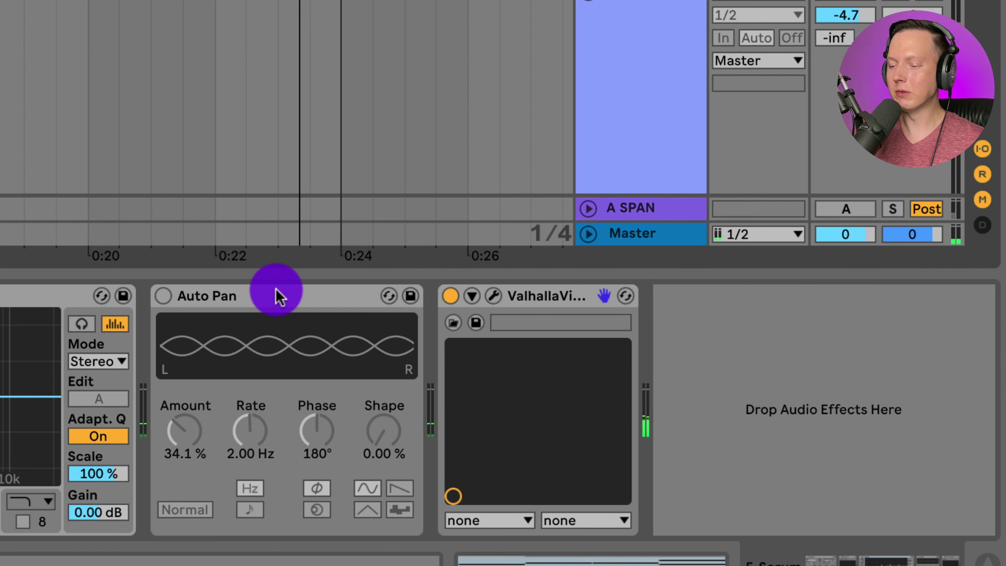
- Move Auto Pan behind ValhallaVintageVerb and turn it on with a rate of 0.21 Hz and an amount of 25.4 %
left_click_drag(276, 295, 710, 340)
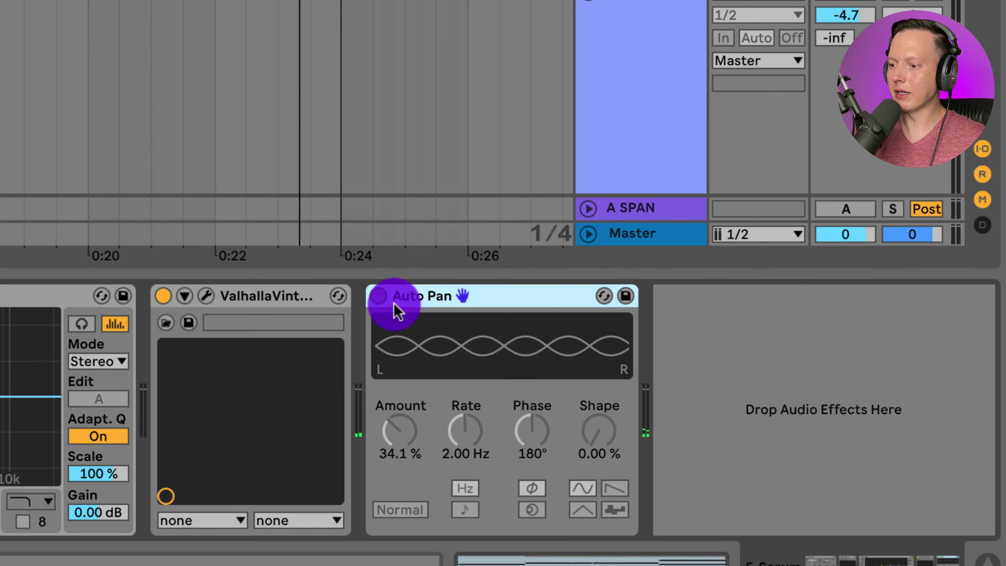
left_click(380, 296)
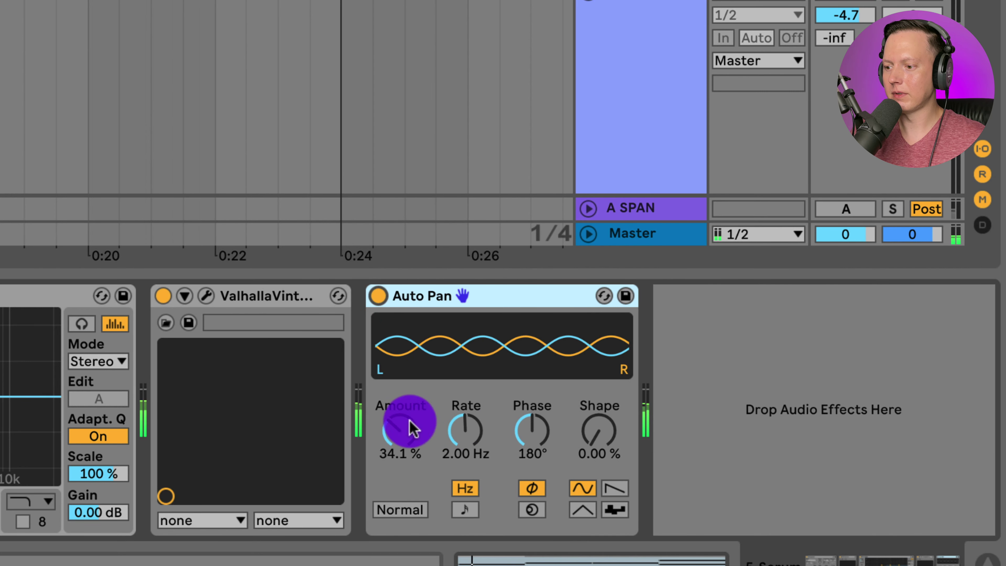
left_click_drag(410, 428, 410, 438)
left_click_drag(475, 431, 475, 456)
left_click_drag(396, 416, 394, 424)
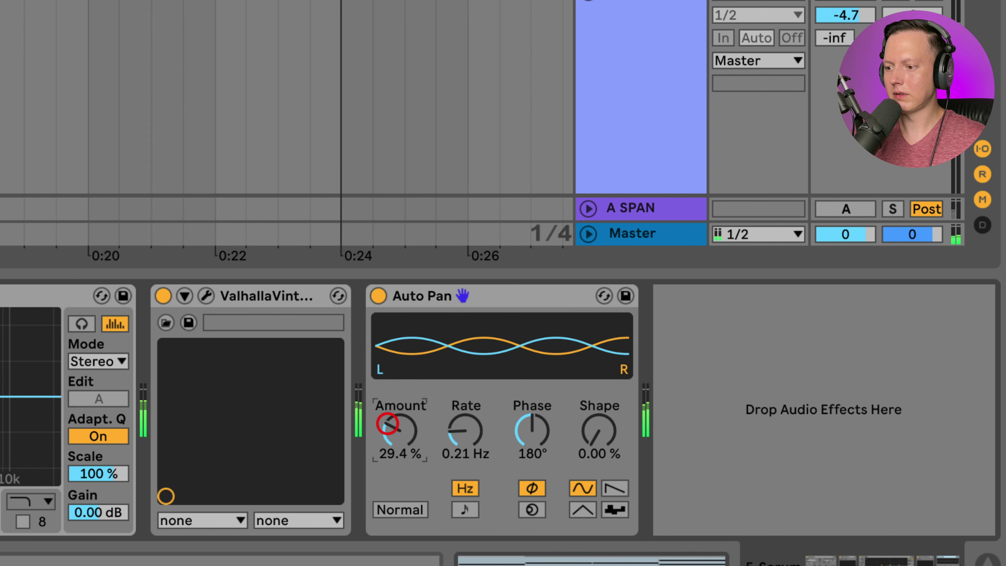
left_click(399, 410)
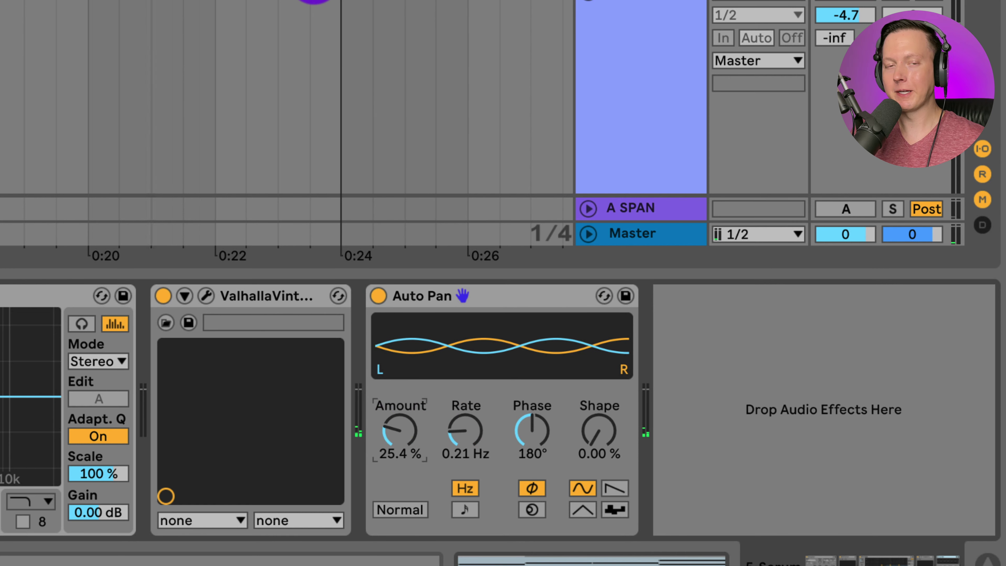
- Copy the first two bars of the chord clip to bar 3 and extend the loop start back to bar 3
scroll(475, 99, "down", 2)
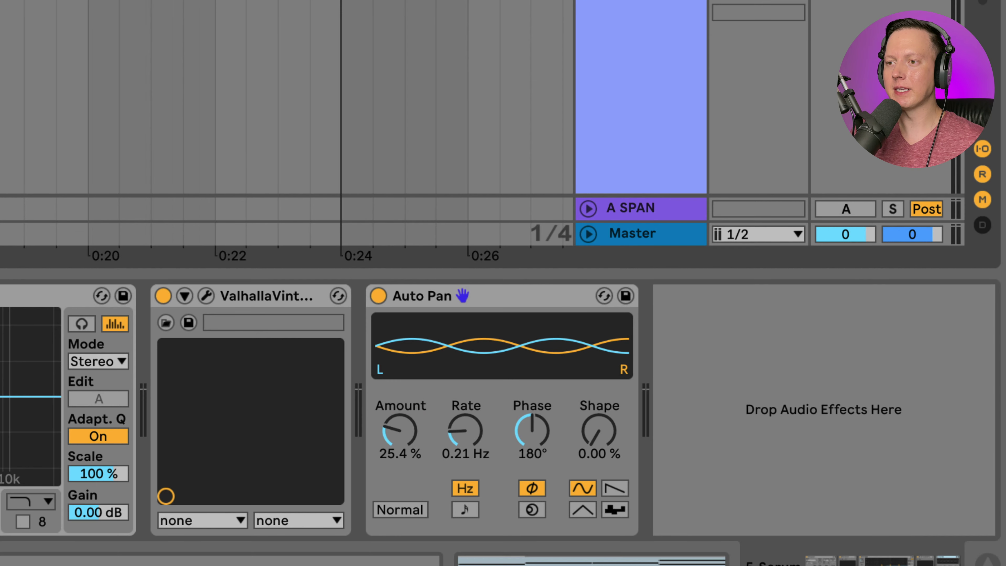
scroll(278, 119, "right", 3)
scroll(753, 99, "up", 2)
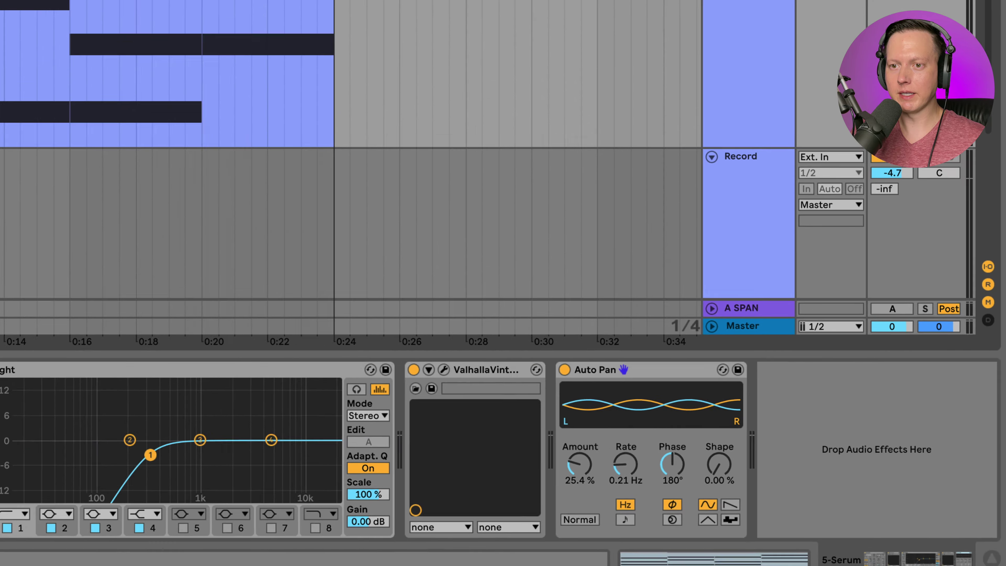
left_click_drag(288, 171, 186, 160)
left_click_drag(228, 90, 139, 91)
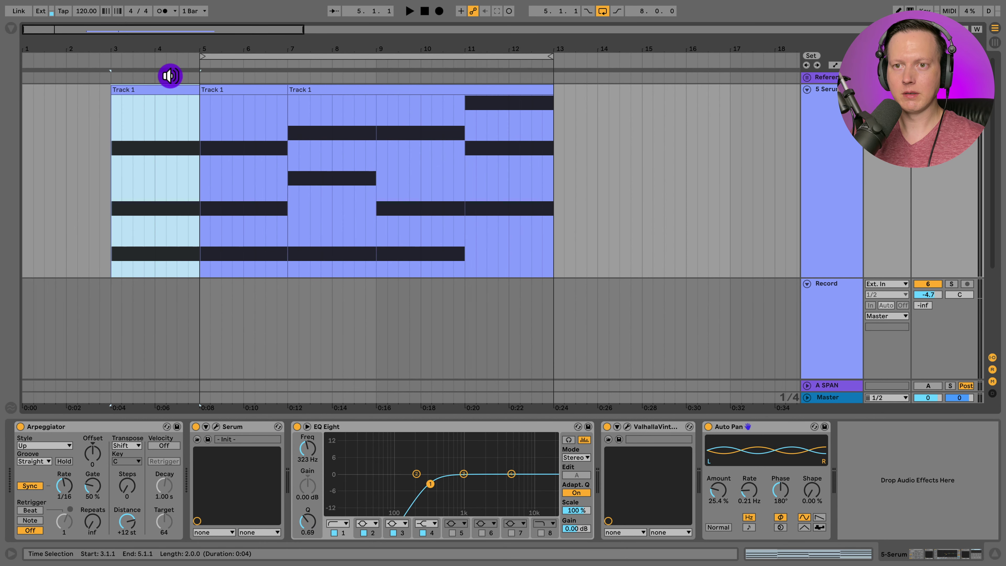
left_click_drag(200, 56, 111, 64)
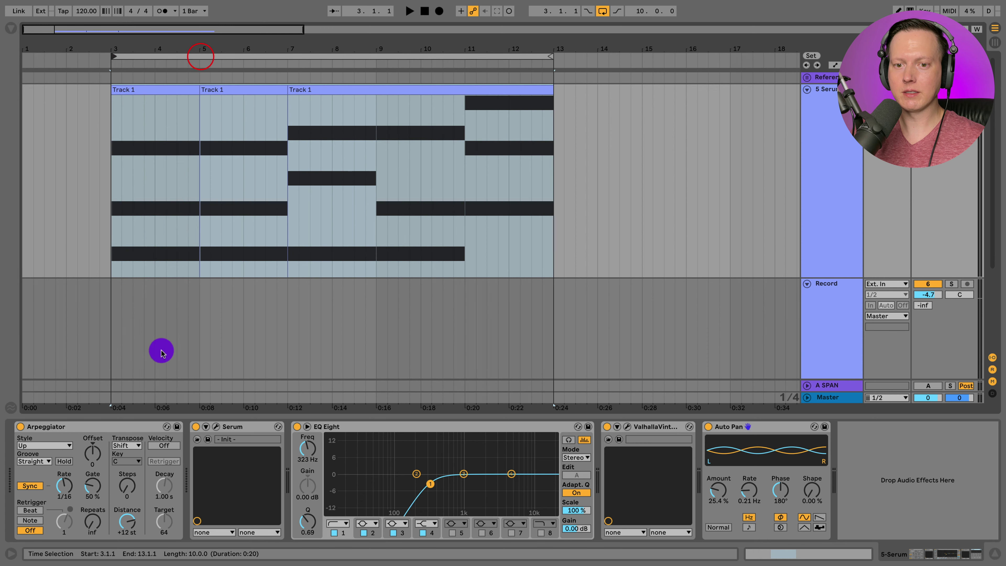
- Route the Serum track's output to the Record track and arm the Record track for recording from bar 3
left_click(111, 342)
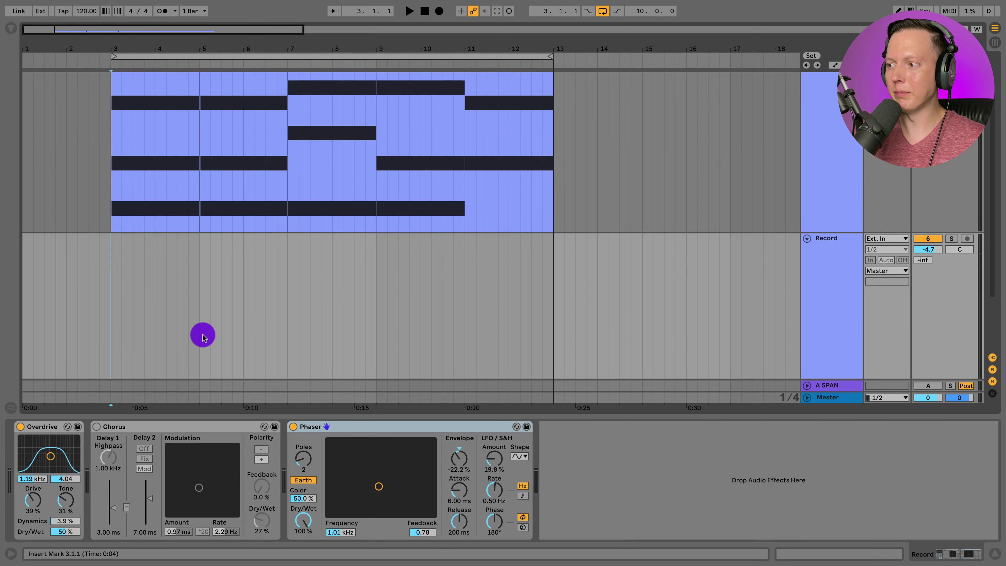
left_click(818, 258)
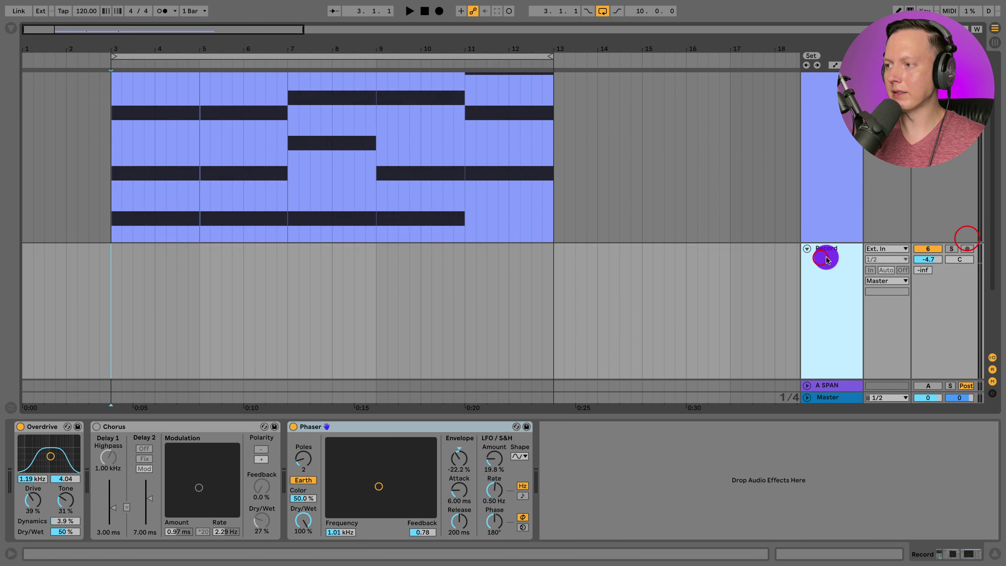
left_click(887, 122)
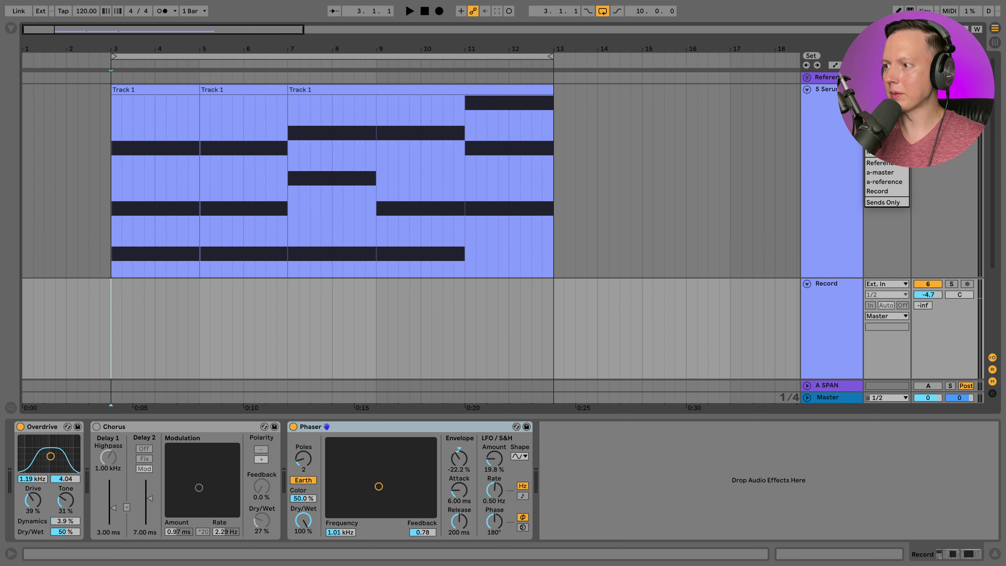
left_click(895, 191)
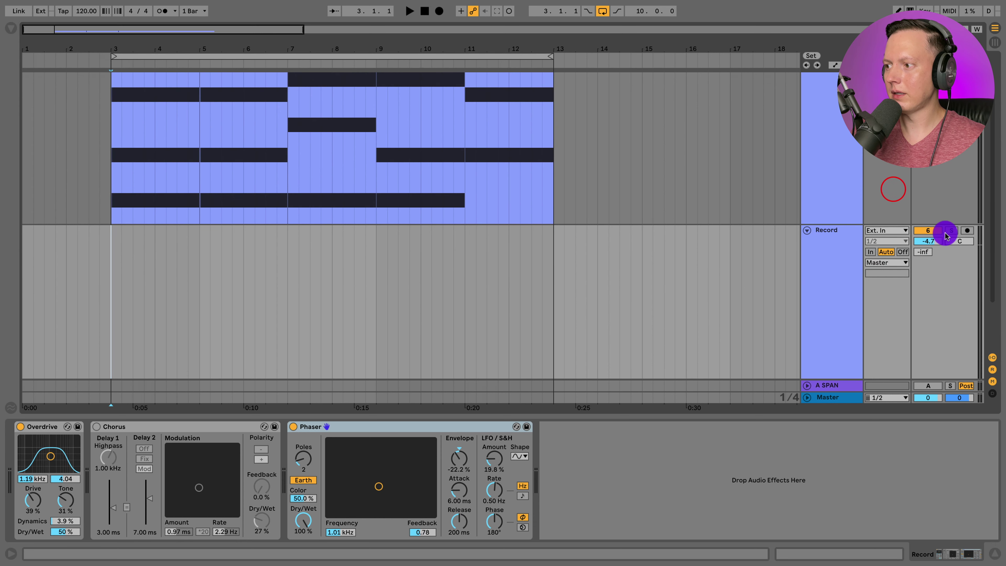
left_click(968, 230)
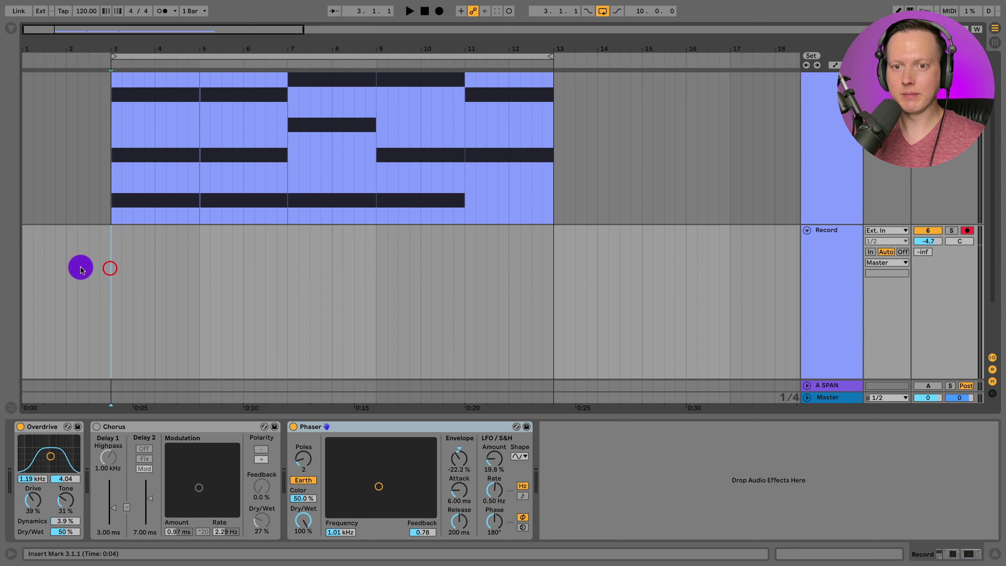
- Start recording the arpeggiated Serum pad as audio onto the Record track from bar 3
key("F9")
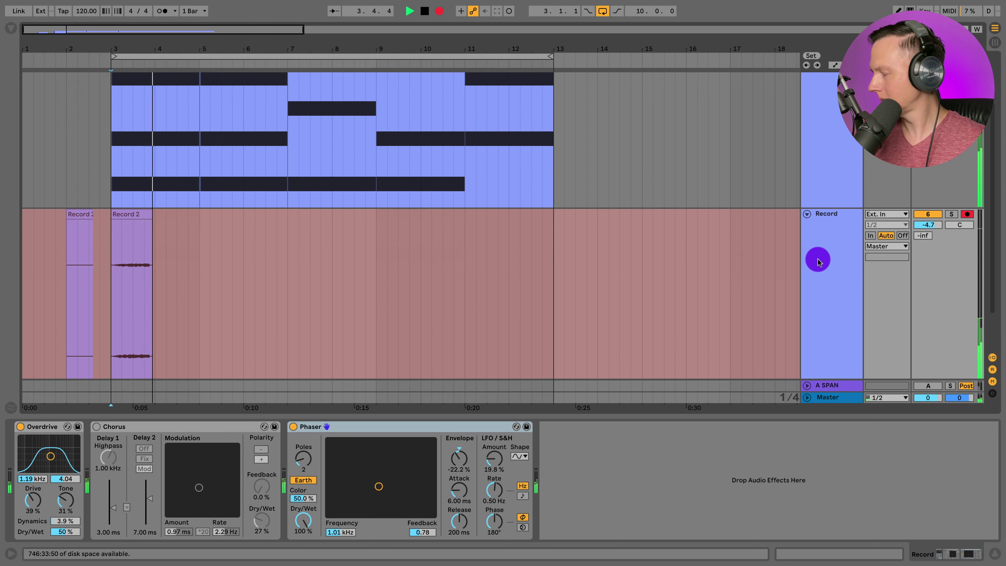
scroll(817, 260, "up", 1)
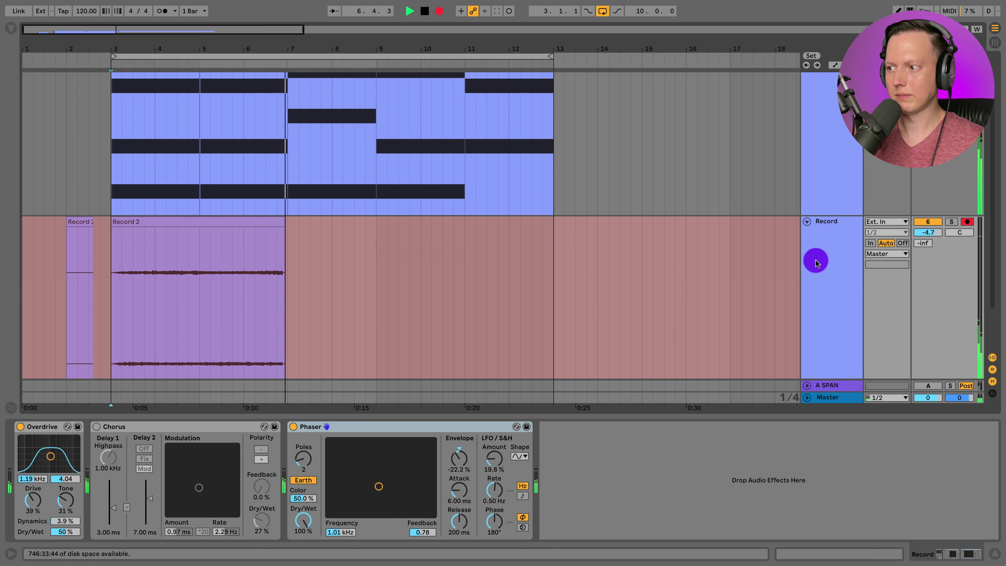
scroll(816, 260, "up", 1)
scroll(816, 261, "up", 6)
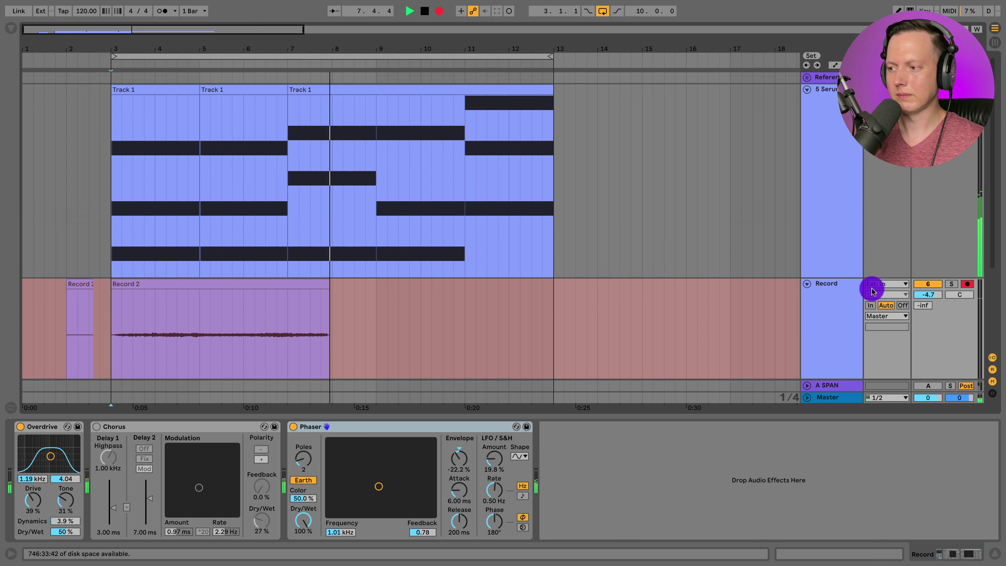
scroll(839, 290, "down", 1)
scroll(838, 288, "down", 12)
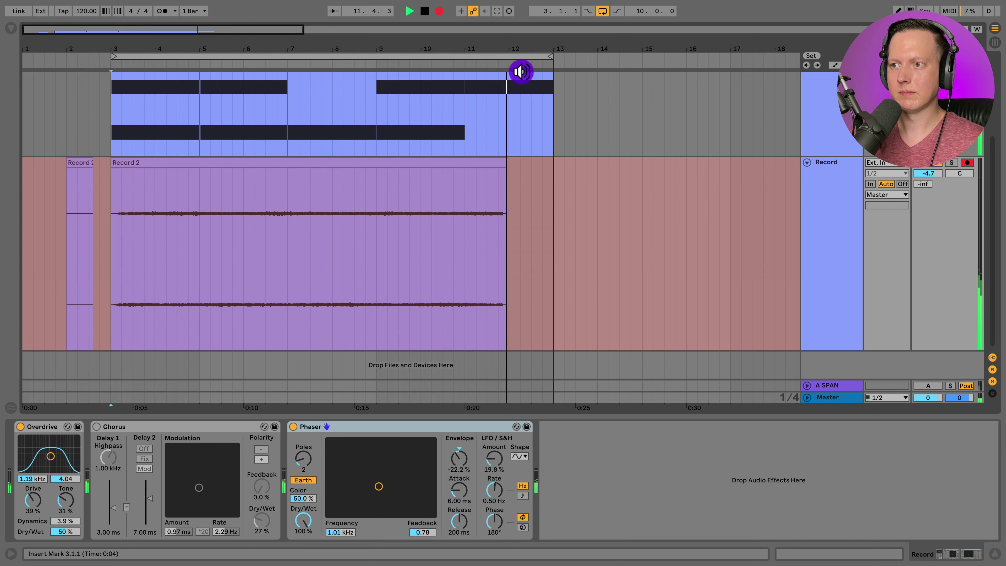
- Extend the loop end to bar 15 to capture the reverb tail, and stop recording at about bar 14
left_click_drag(548, 55, 635, 59)
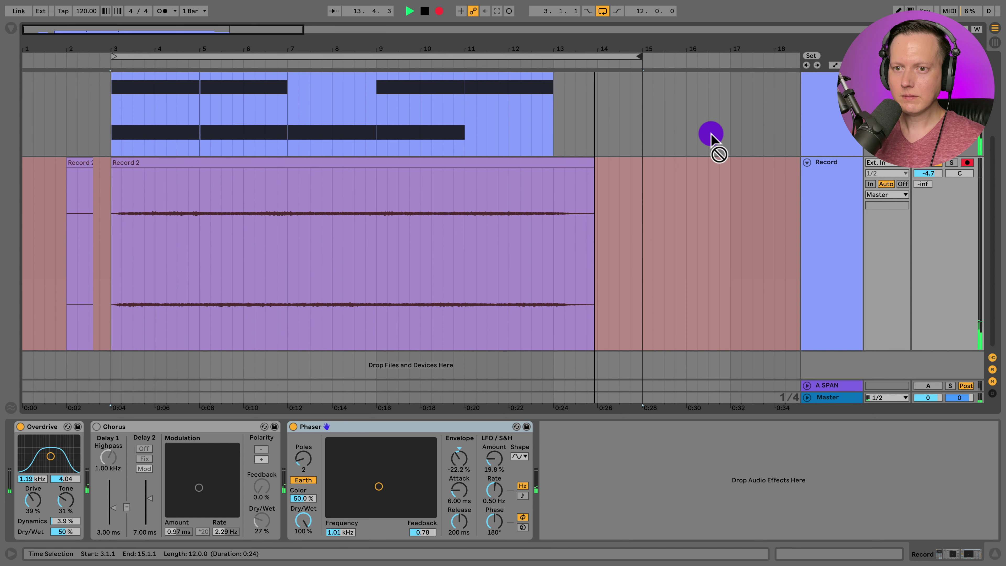
key("space")
left_click(842, 221)
left_click(215, 266)
left_click(110, 273)
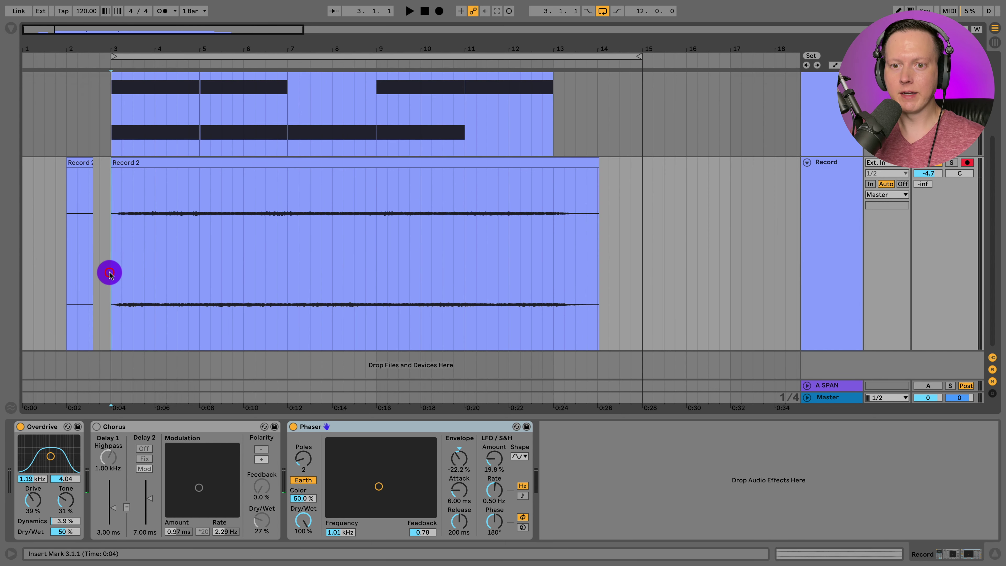
- Turn off the Phaser and Overdrive effects on the Record track
left_click(331, 426)
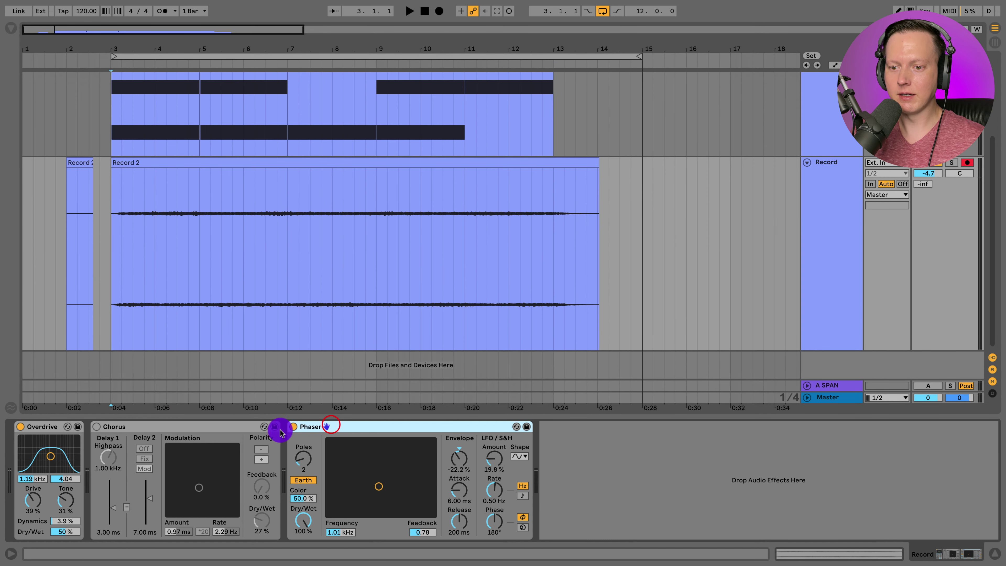
left_click(292, 427)
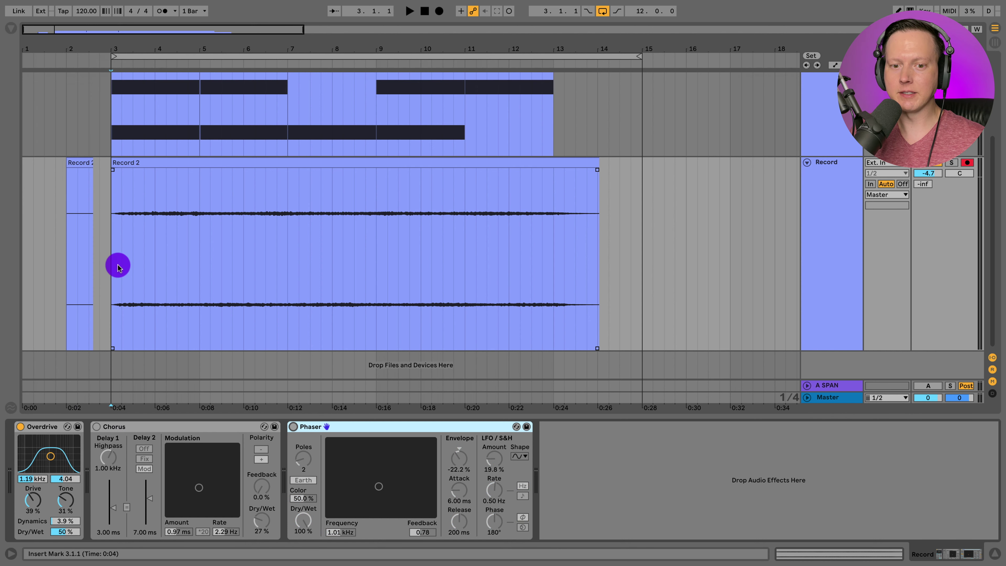
left_click(108, 308)
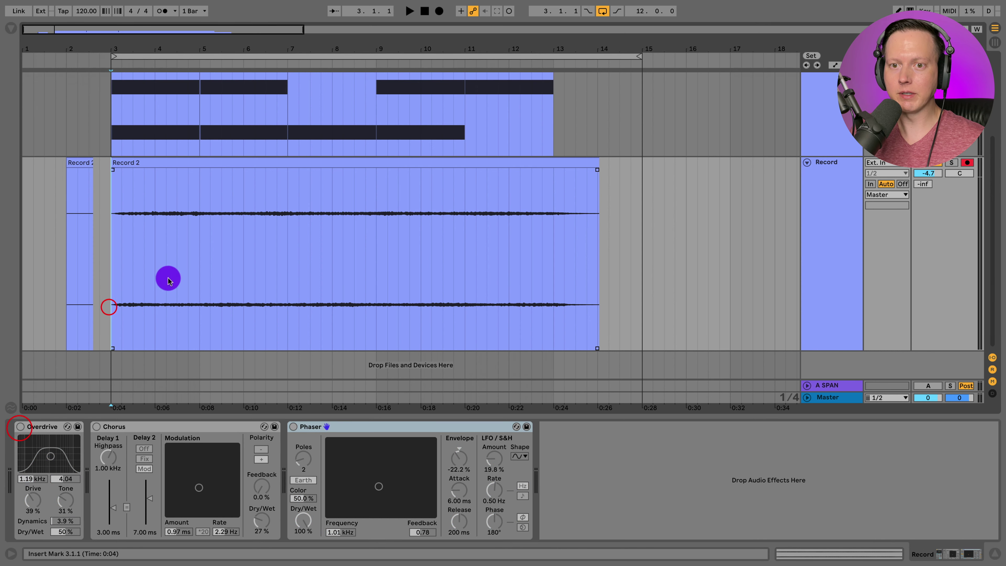
- Trim the recorded audio to bars 5 to 13 by deleting everything before bar 5 and after bar 13
left_click(151, 275)
left_click(196, 254)
left_click_drag(195, 254, 66, 234)
left_click(546, 227)
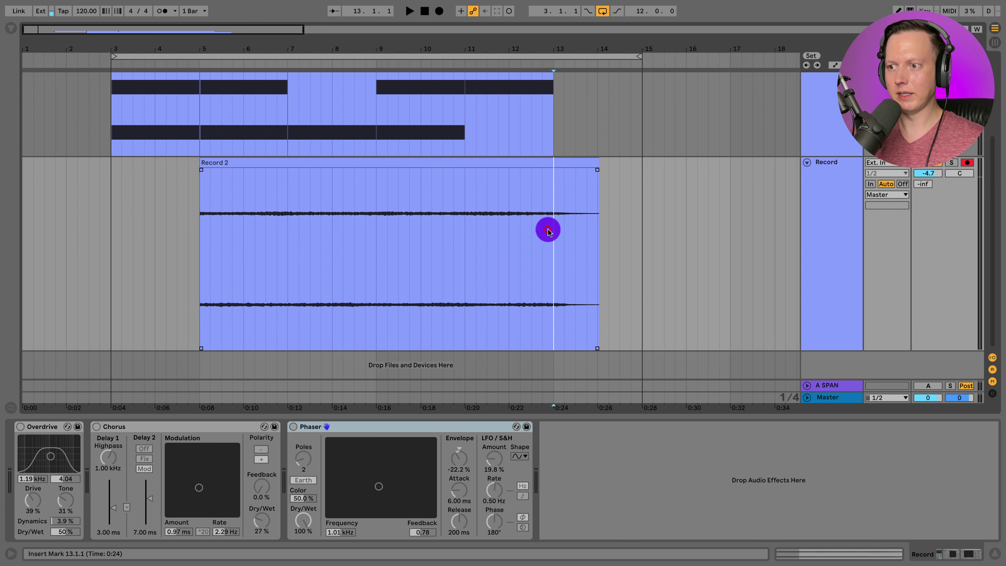
left_click_drag(546, 228, 647, 225)
key("Delete")
- Select the trimmed eight-bar recording and play it back from bar 5
left_click(381, 165)
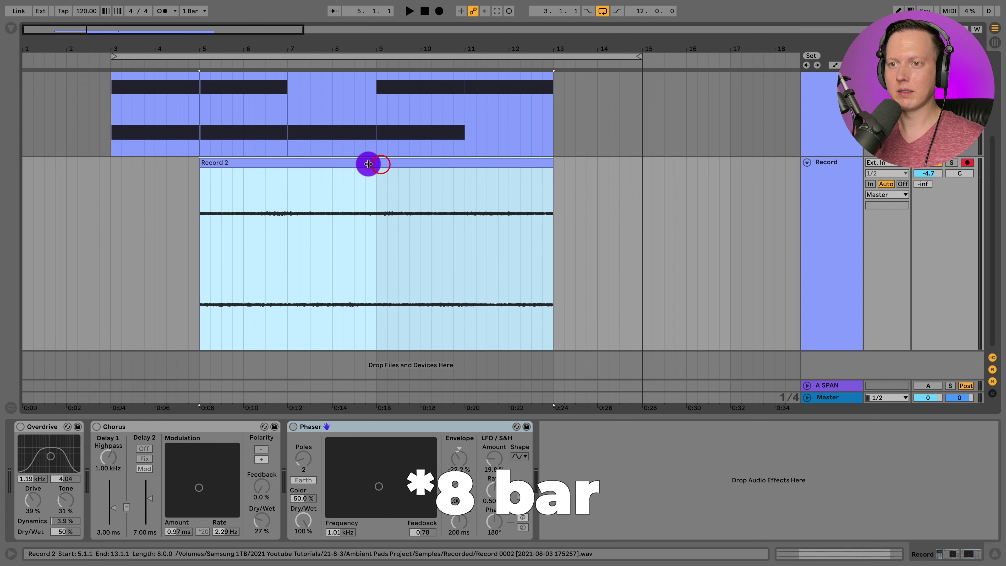
left_click_drag(380, 40, 224, 54)
key("space")
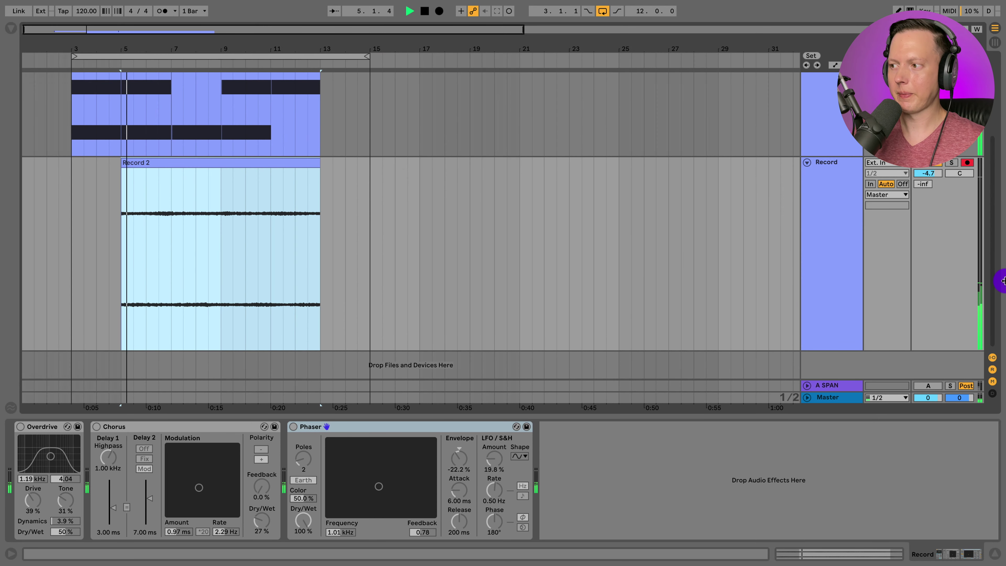